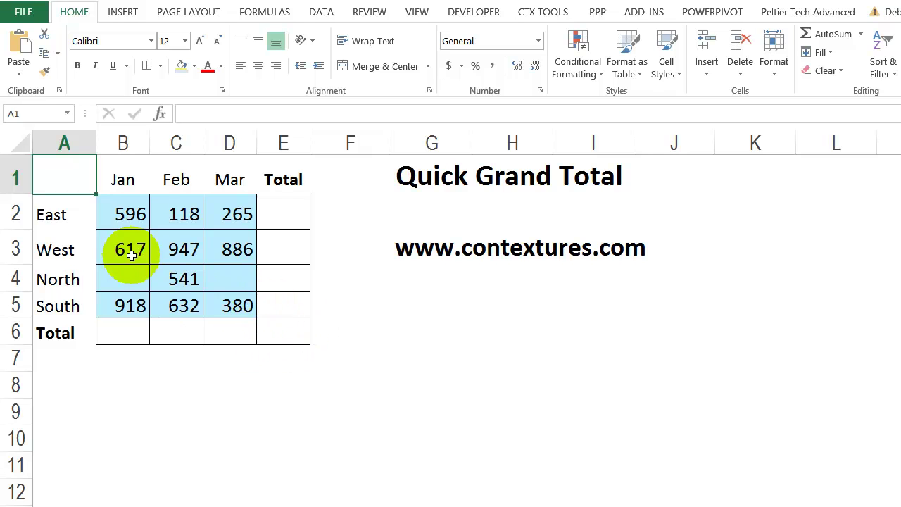
AutoSum B2:E6 to fill all row and column totals, then check the 5900 grand total in E6.
left_click(121, 212)
left_click_drag(121, 212, 268, 329)
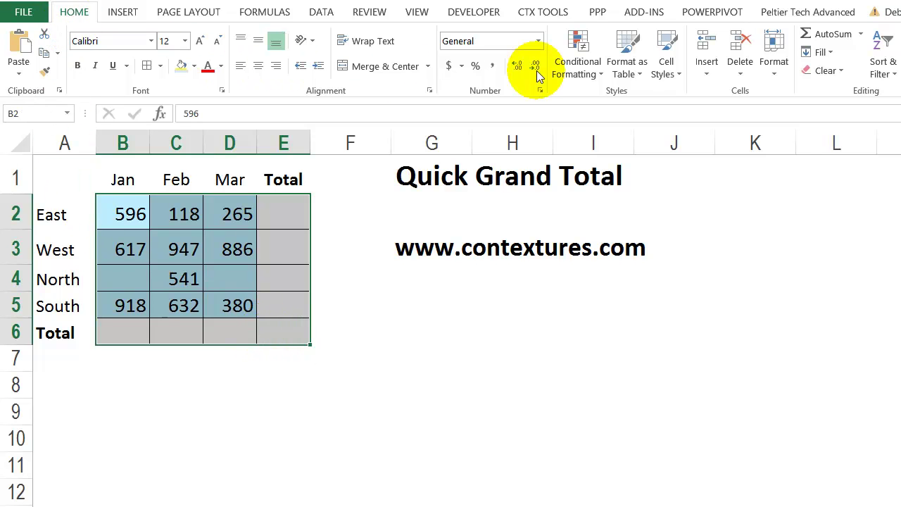
left_click(829, 36)
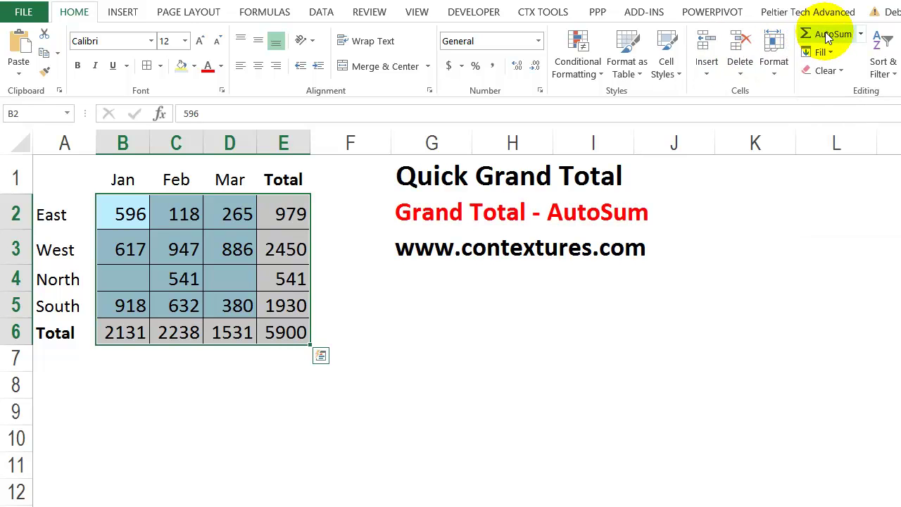
left_click(295, 338)
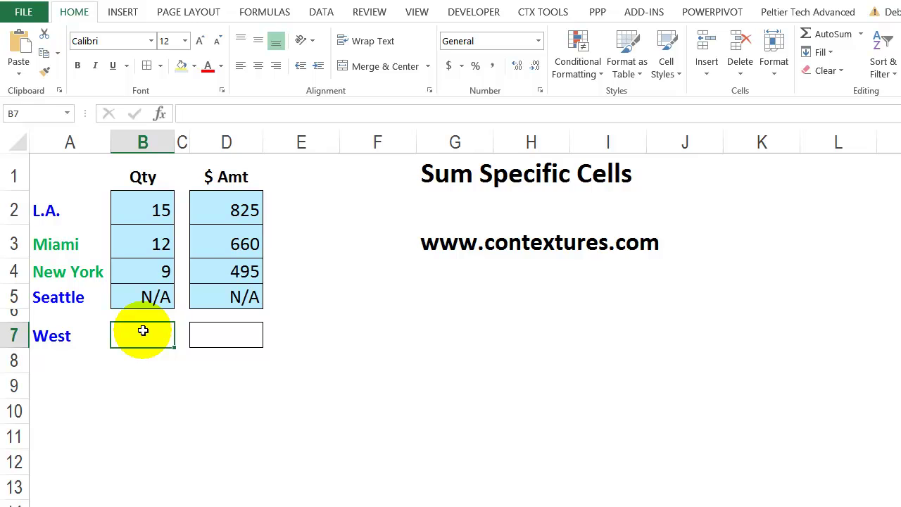
Enter =D2+D5 in D7 to add the L.A. and Seattle amounts, which returns #VALUE!
left_click(229, 336)
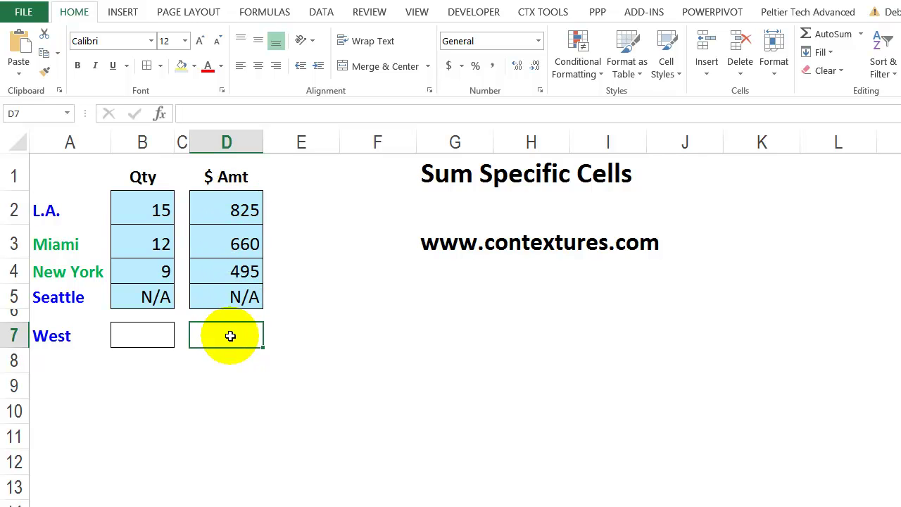
type("=")
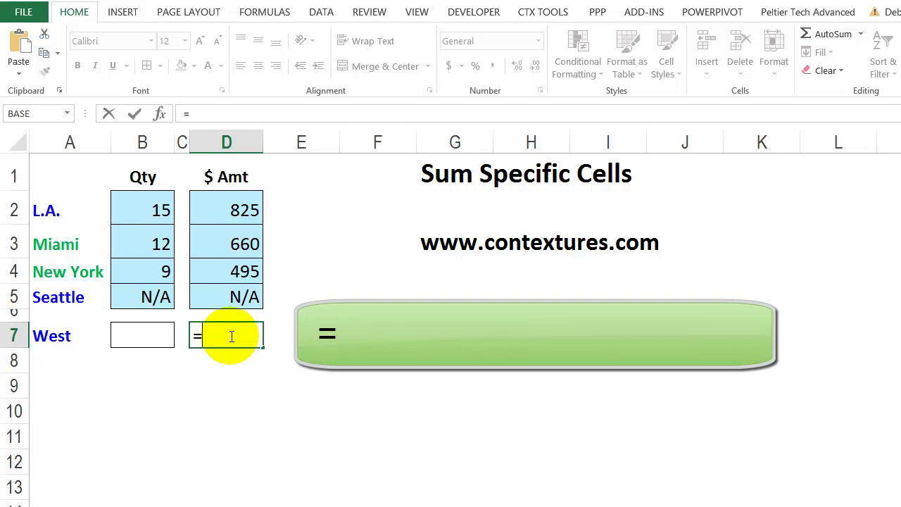
left_click(218, 205)
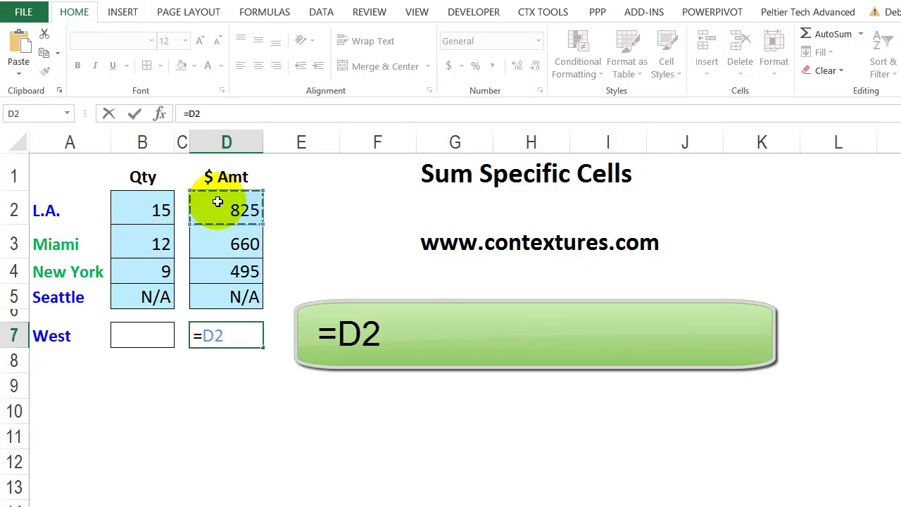
type("+")
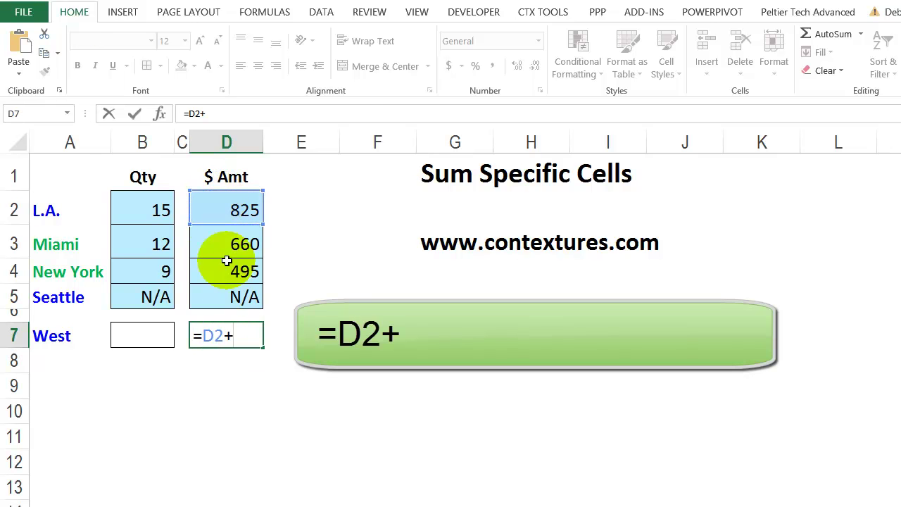
left_click(229, 293)
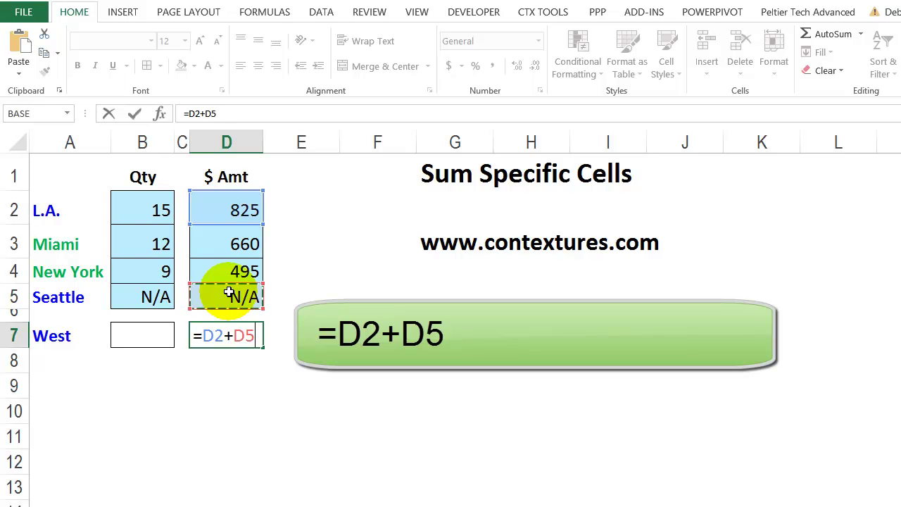
key("Return")
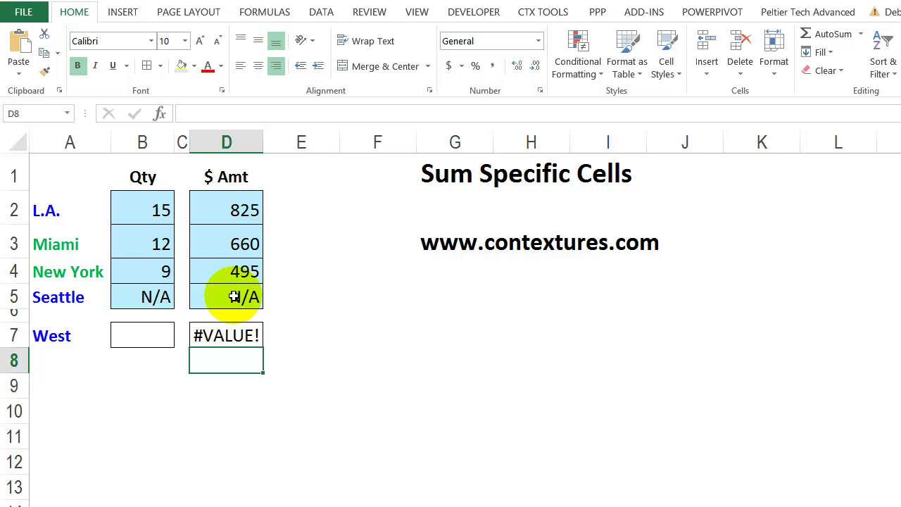
left_click(235, 338)
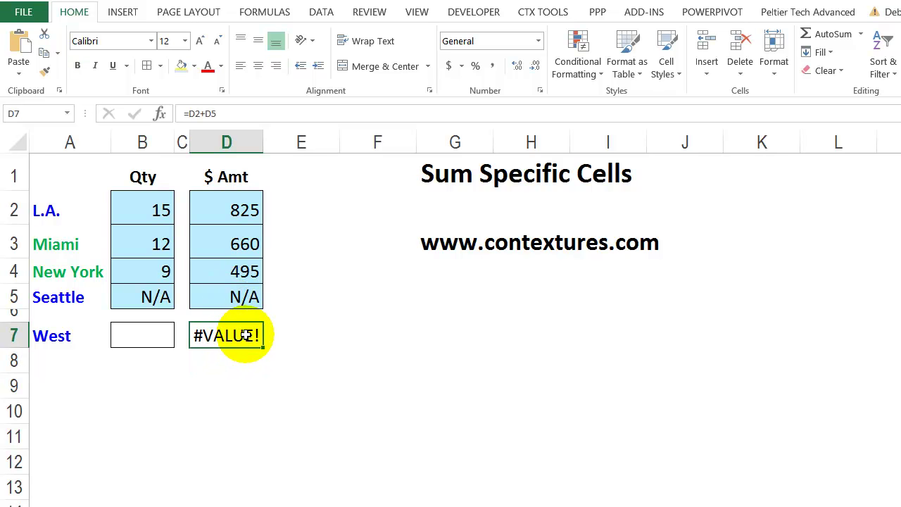
Enter =SUM(B2,B5) in B7, returning 15 despite Seattle's N/A quantity.
left_click(137, 343)
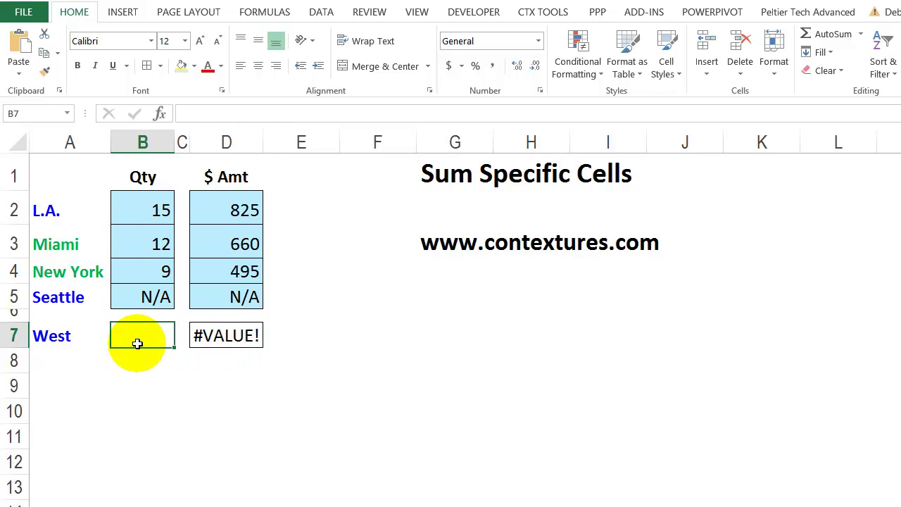
type("=")
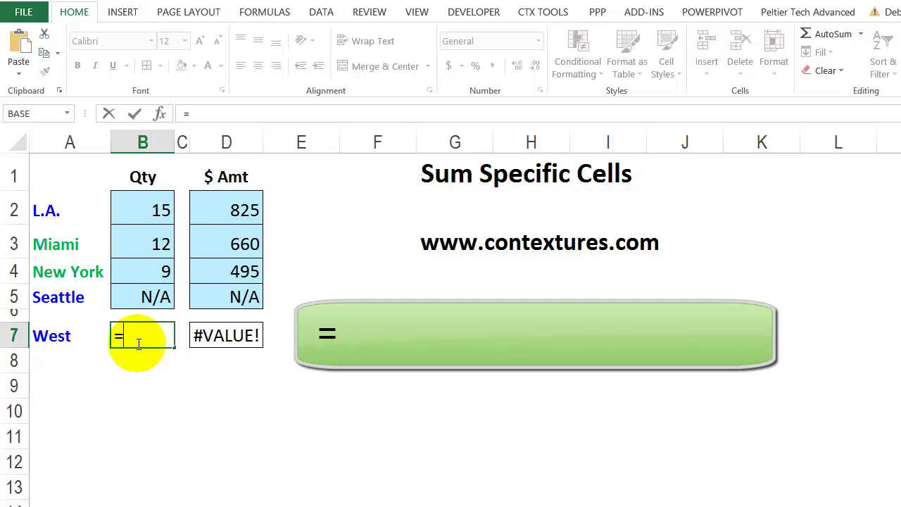
type("sum")
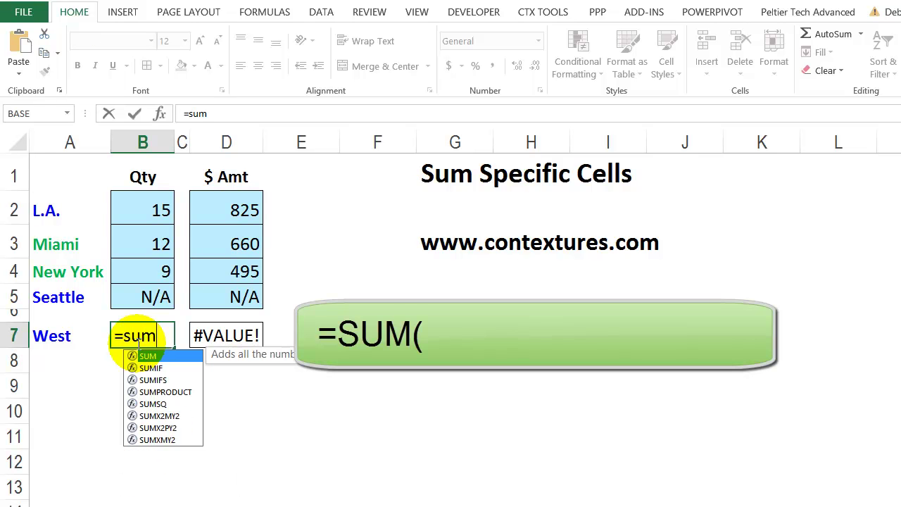
type("(")
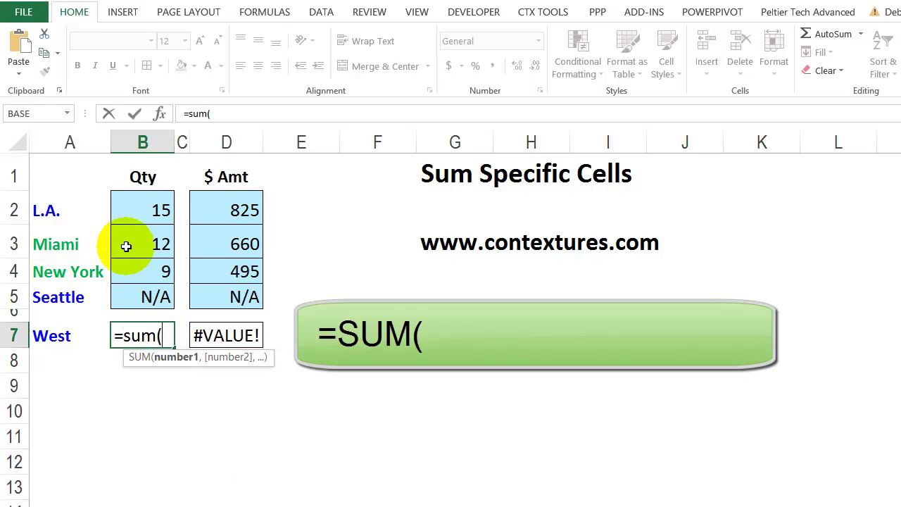
left_click(139, 208)
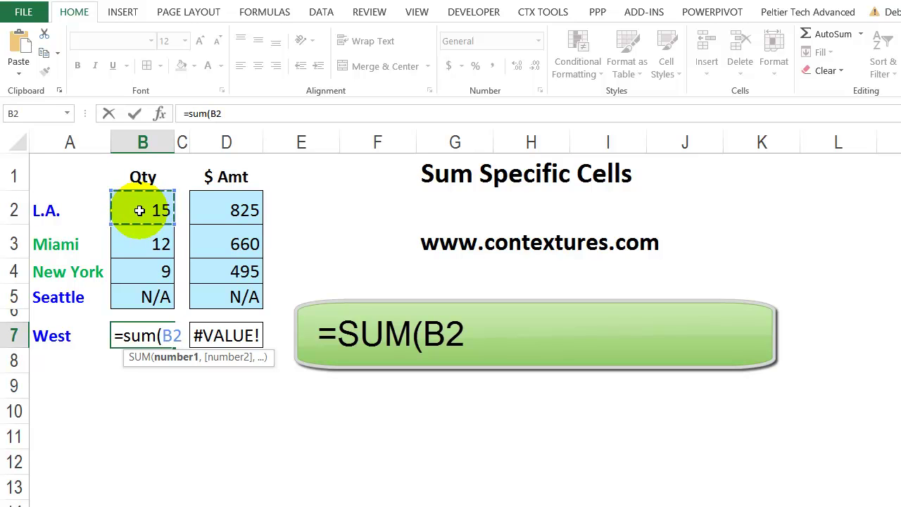
left_click(140, 296, "ctrl")
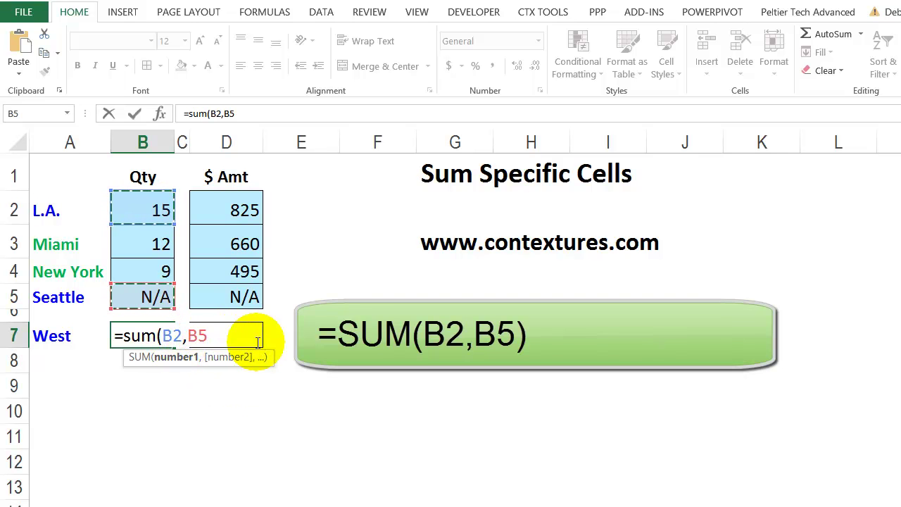
type(")")
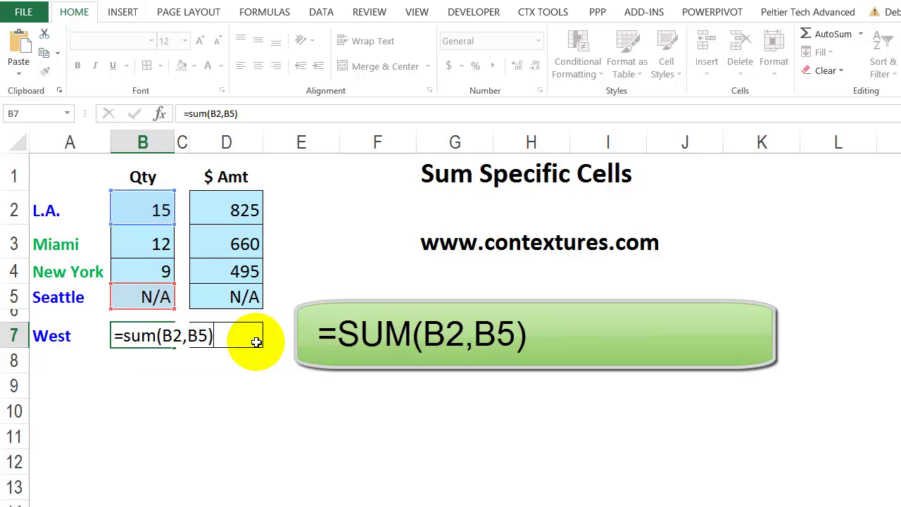
key("Return")
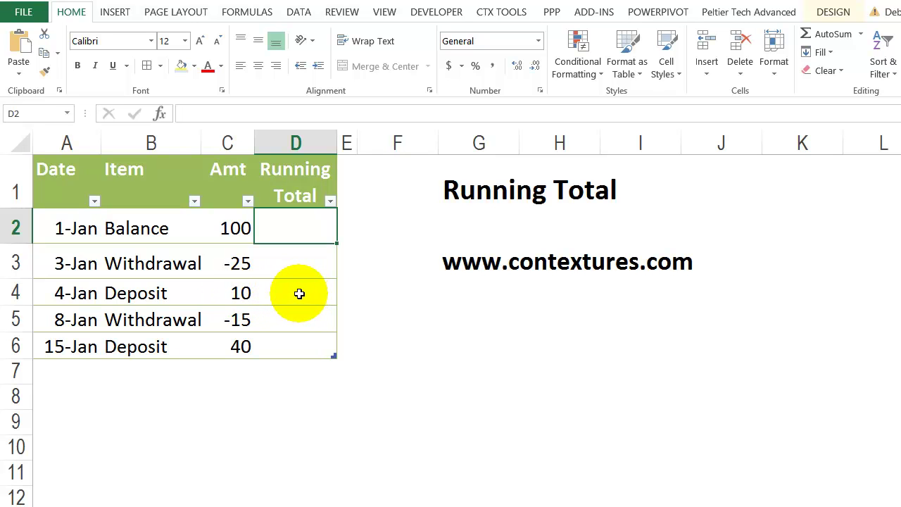
Select cell D2 at the top of the empty Running Total column.
left_click(299, 294)
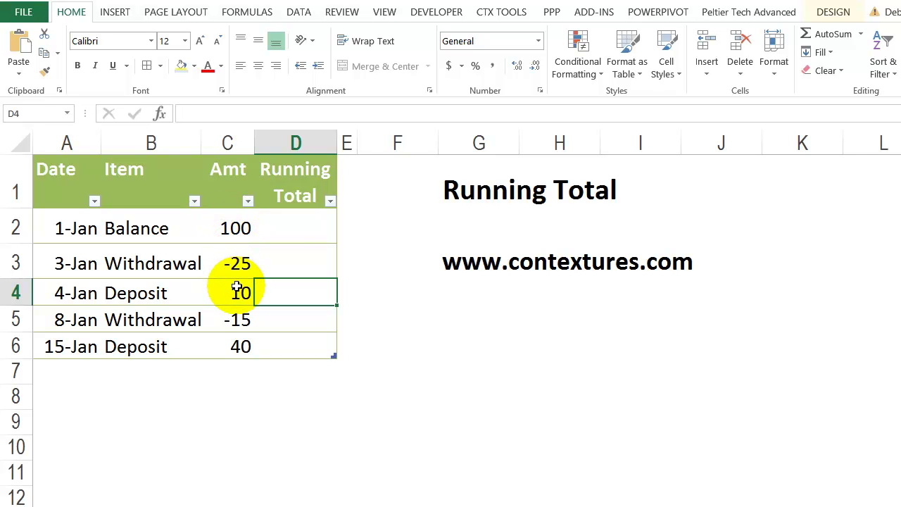
left_click(294, 224)
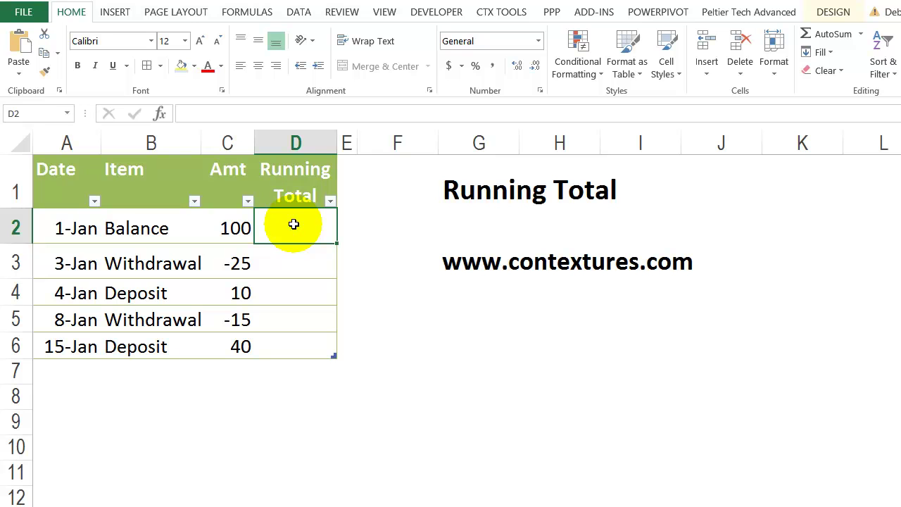
Enter =SUM(C$2:C2) down the Running Total column, then inspect the anchored formulas in D6 and 8-Jan.
type("=")
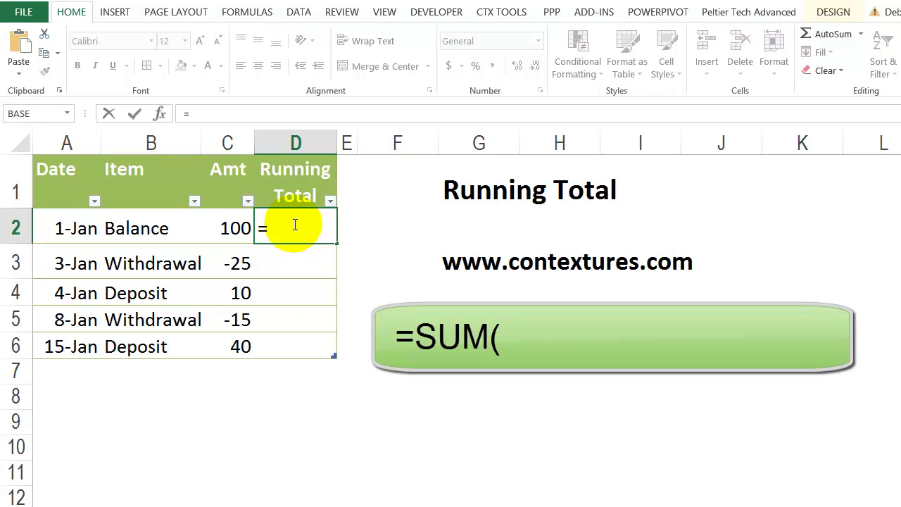
type("sum(")
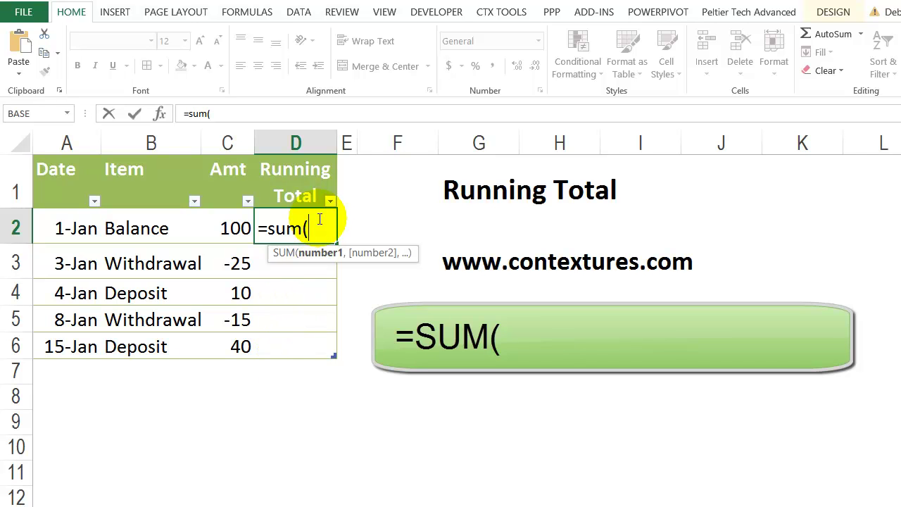
type("c")
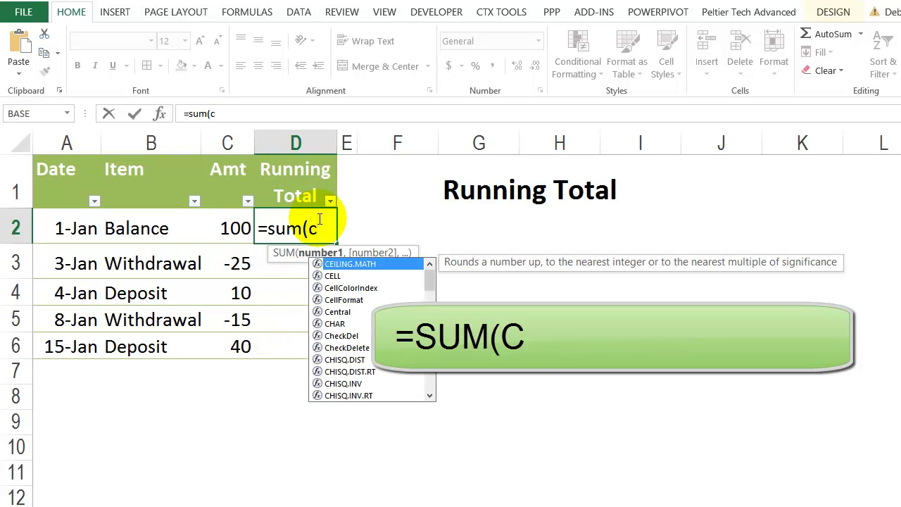
type("$")
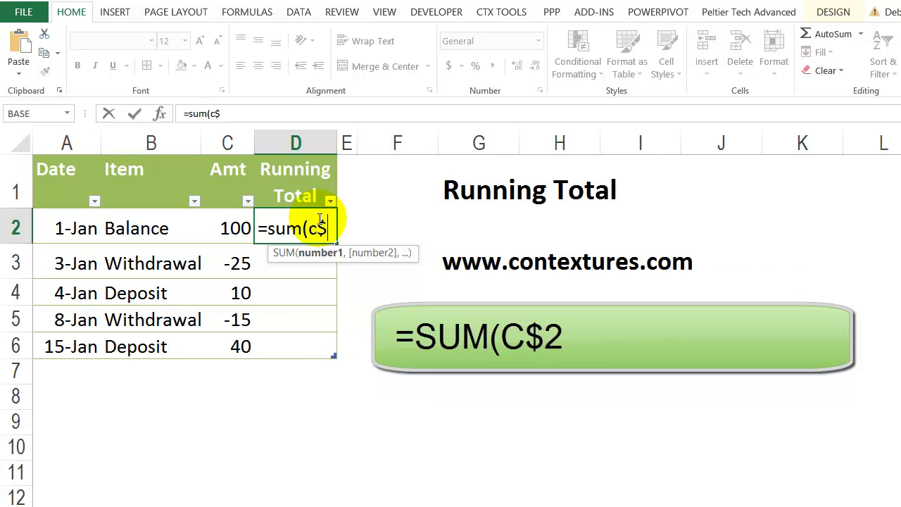
type("2")
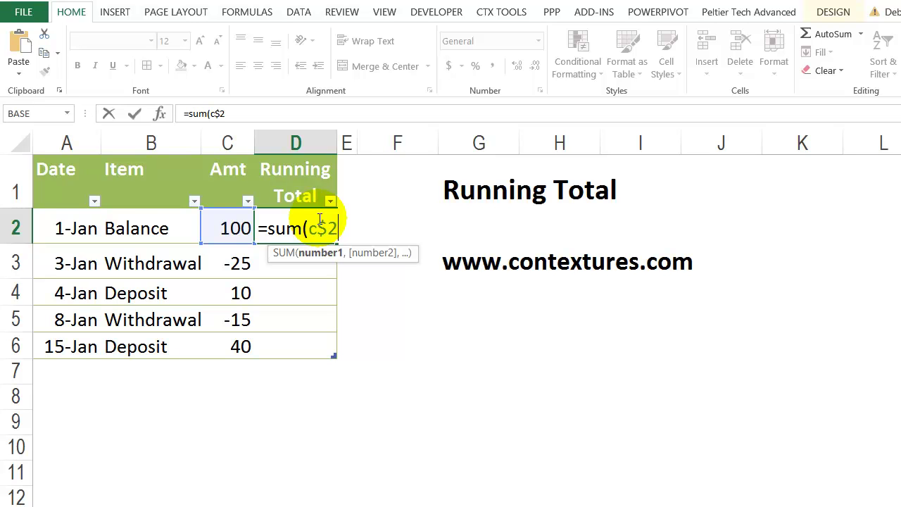
type(":")
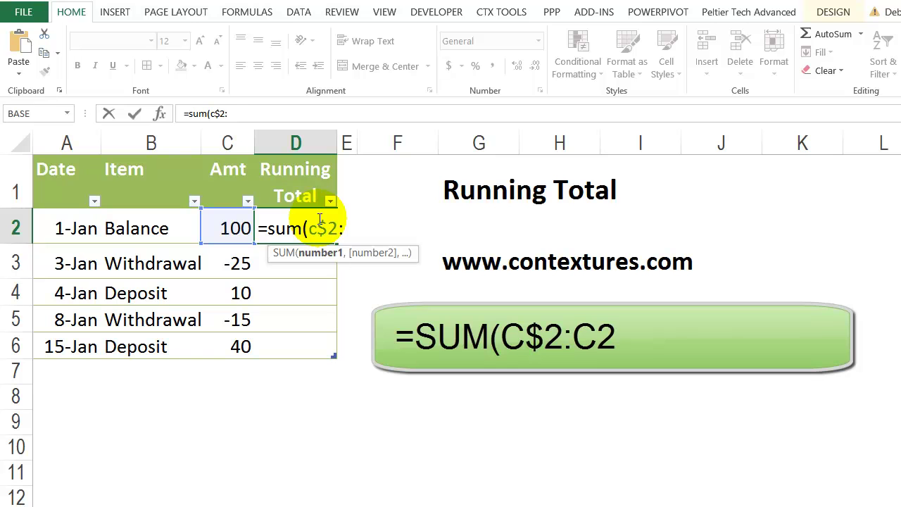
type("c2)")
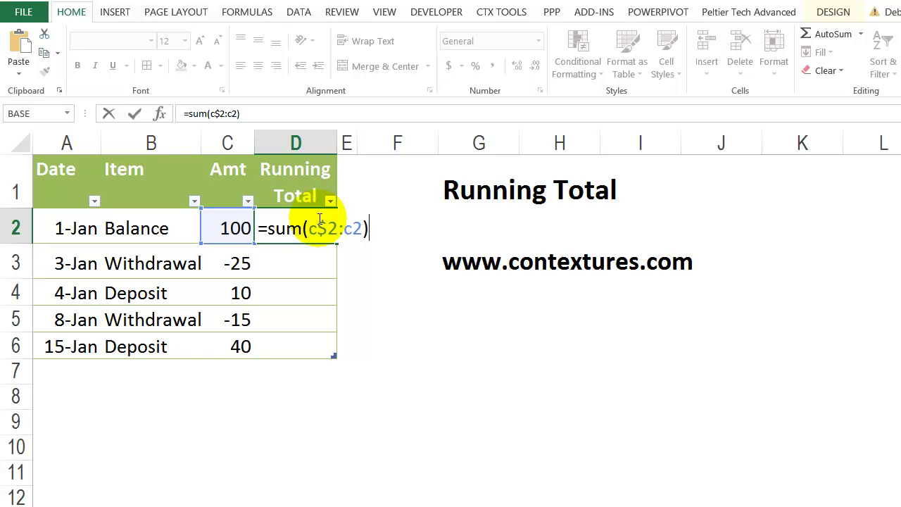
key("Return")
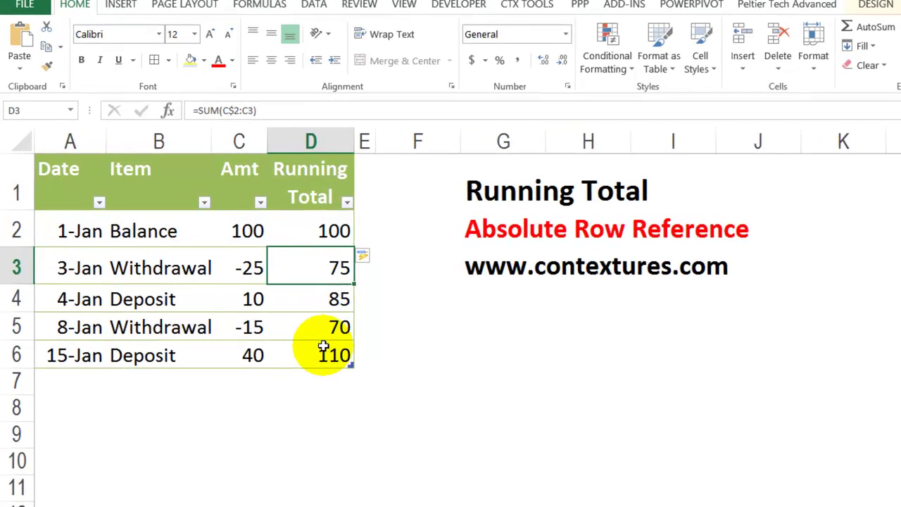
left_click(323, 348)
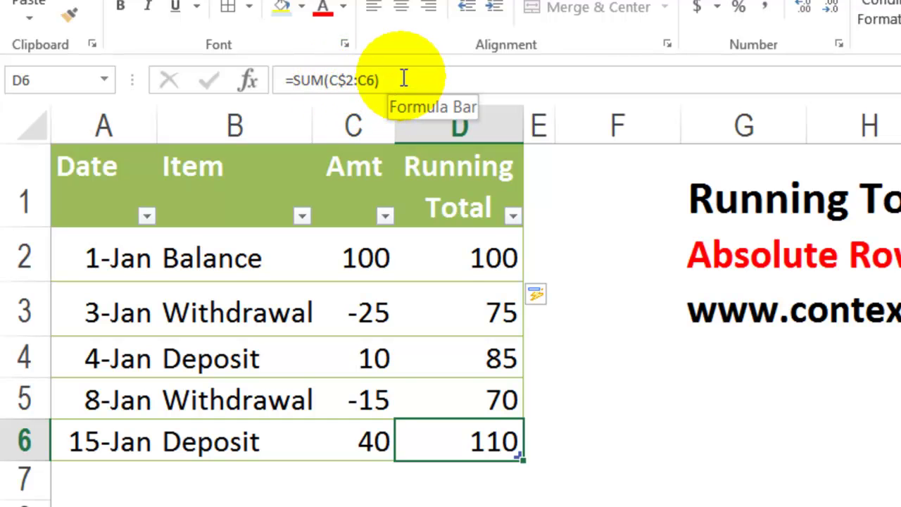
left_click(470, 395)
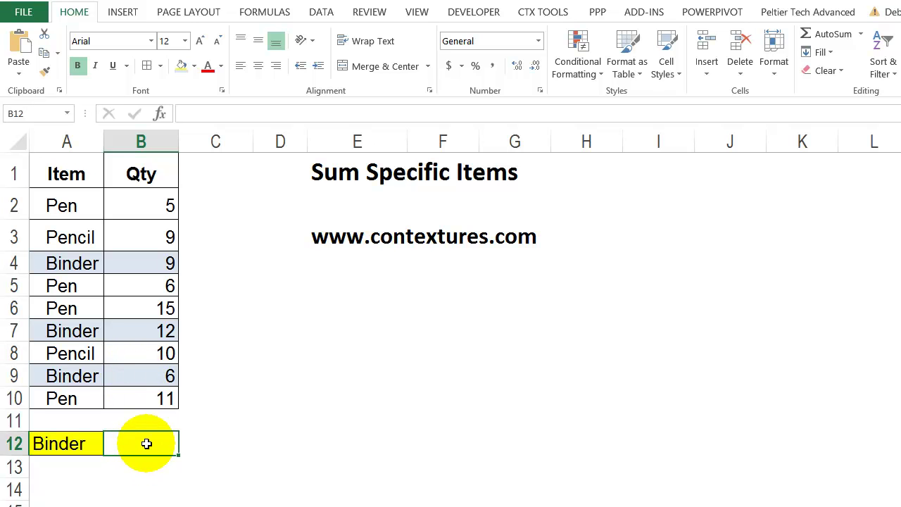
Type an equals sign in B12 to start the Binder total formula.
type("=")
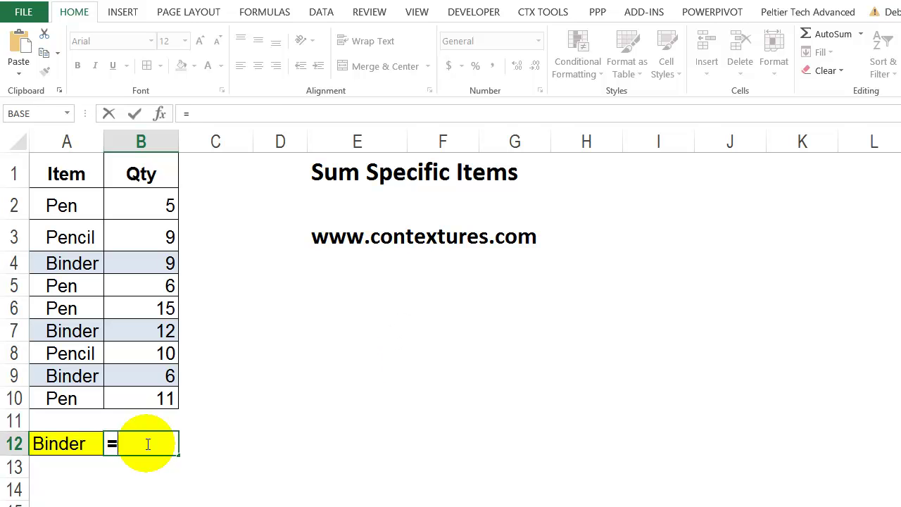
Complete =SUMIF(A2:A10,A12,B2:B10) in B12 so the Binder quantities total 27.
type("sumif")
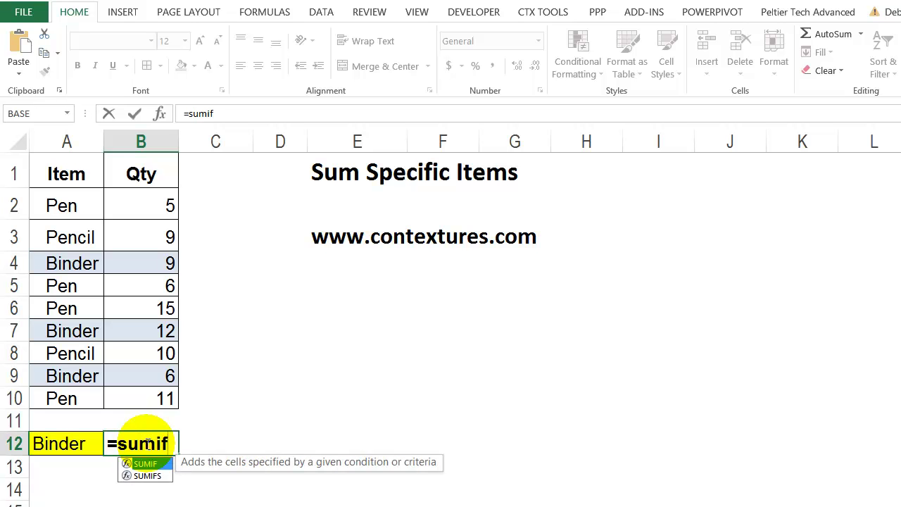
type("(")
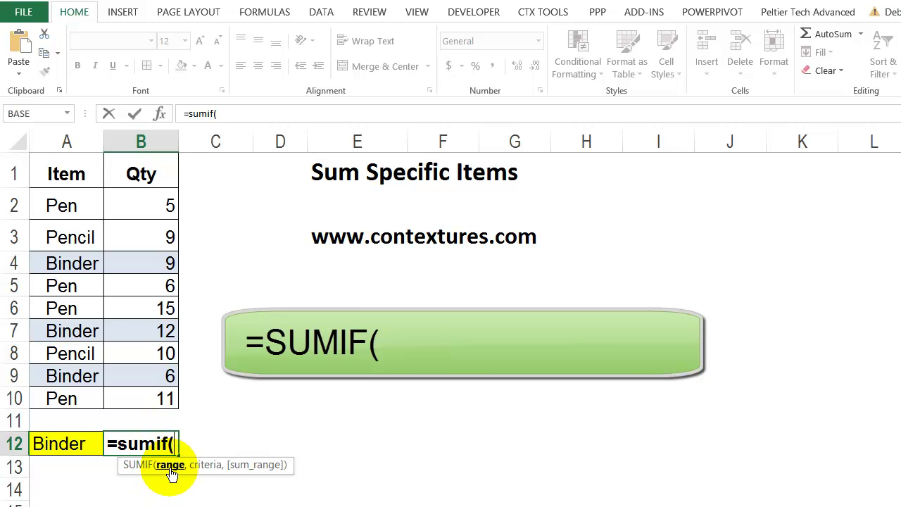
left_click_drag(81, 201, 76, 400)
type(",")
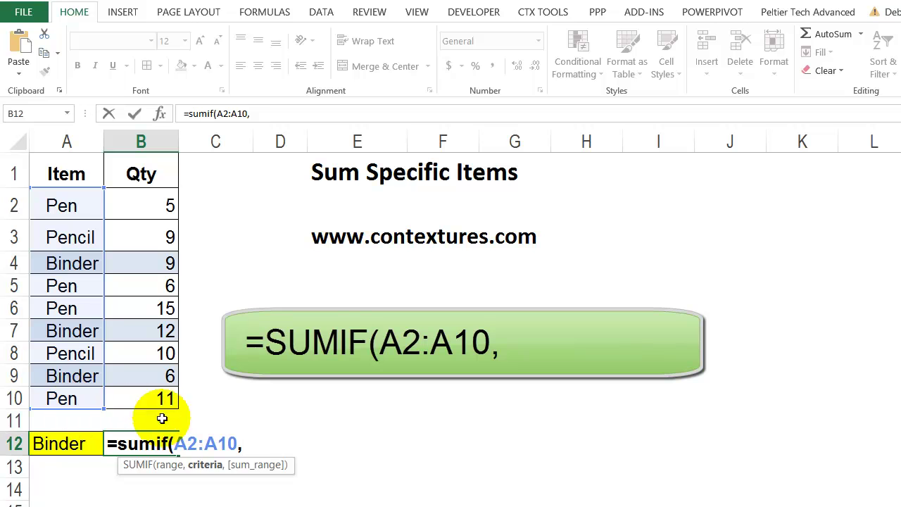
left_click(59, 443)
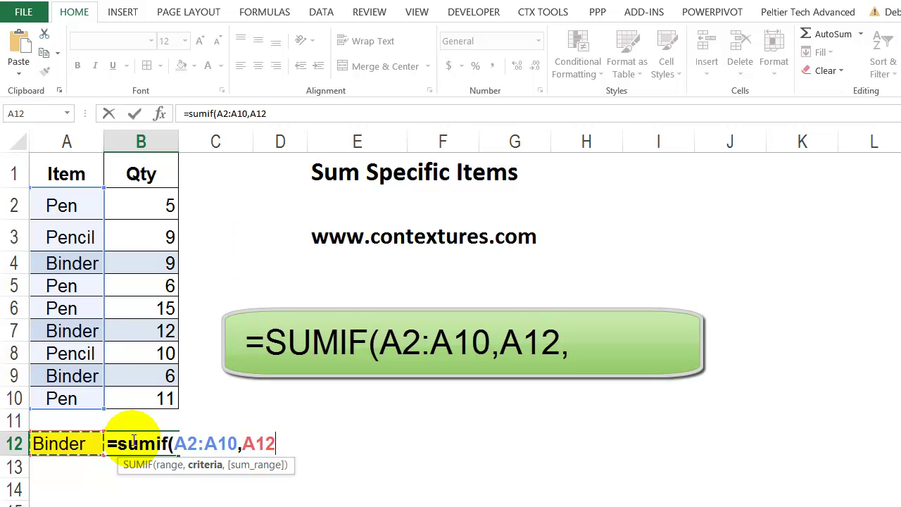
type(",")
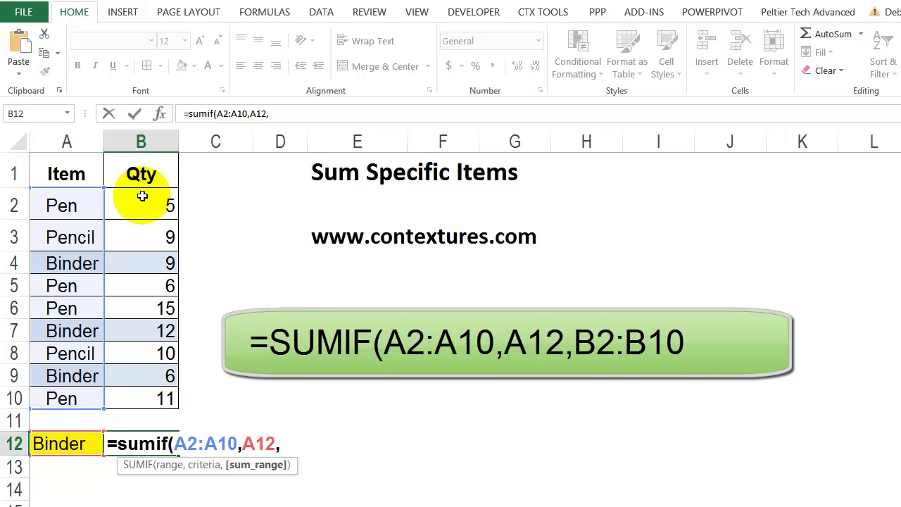
left_click_drag(141, 205, 139, 399)
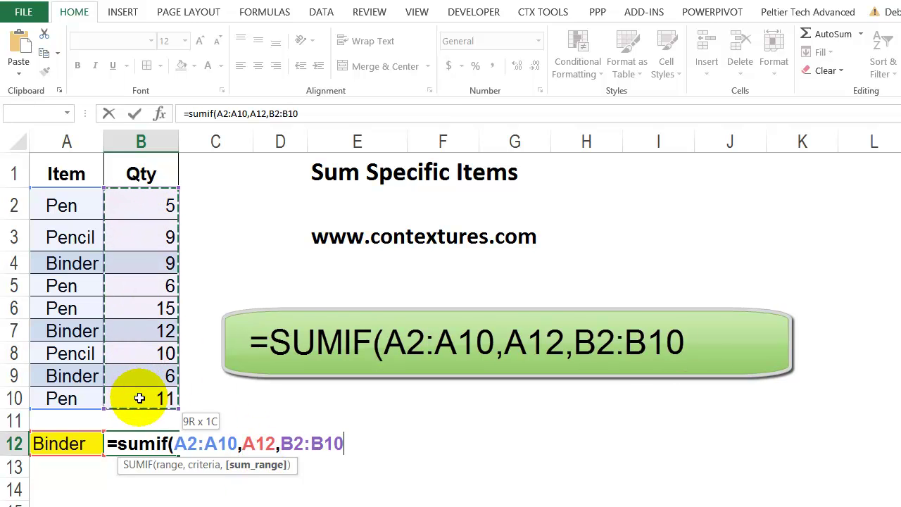
type(")")
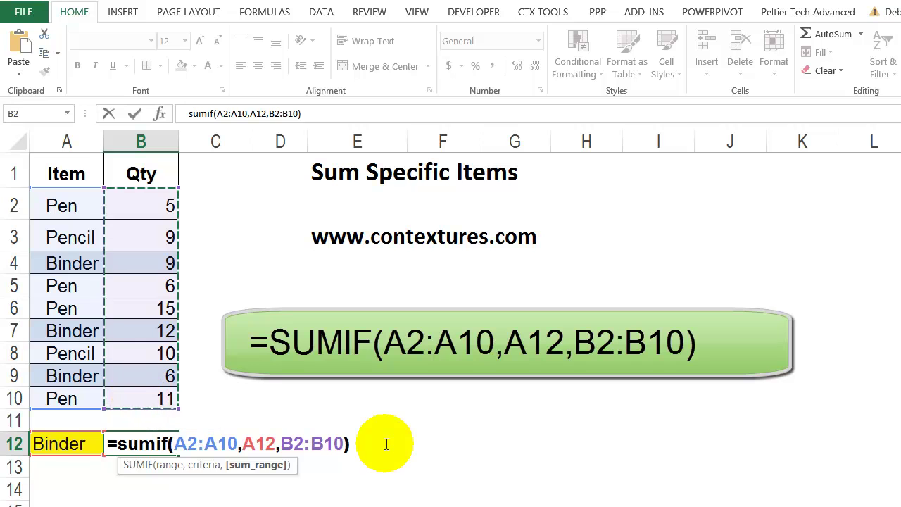
key("Return")
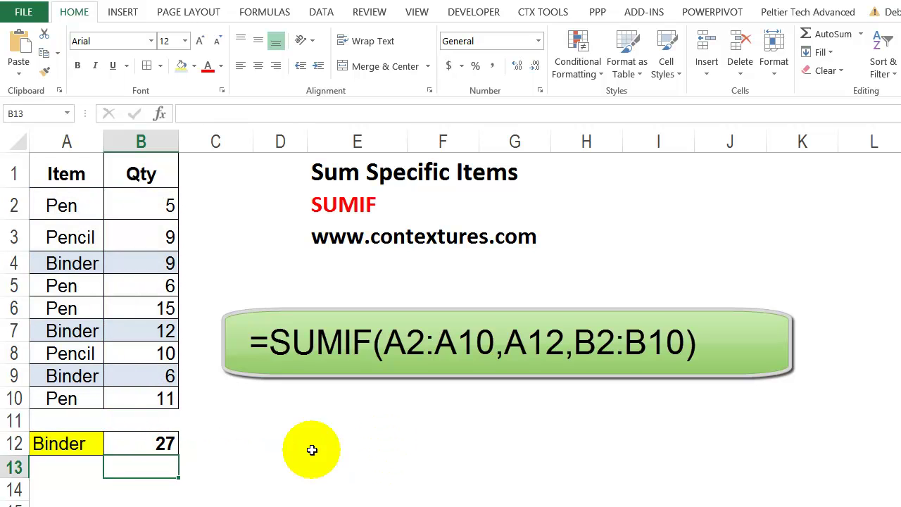
left_click(149, 443)
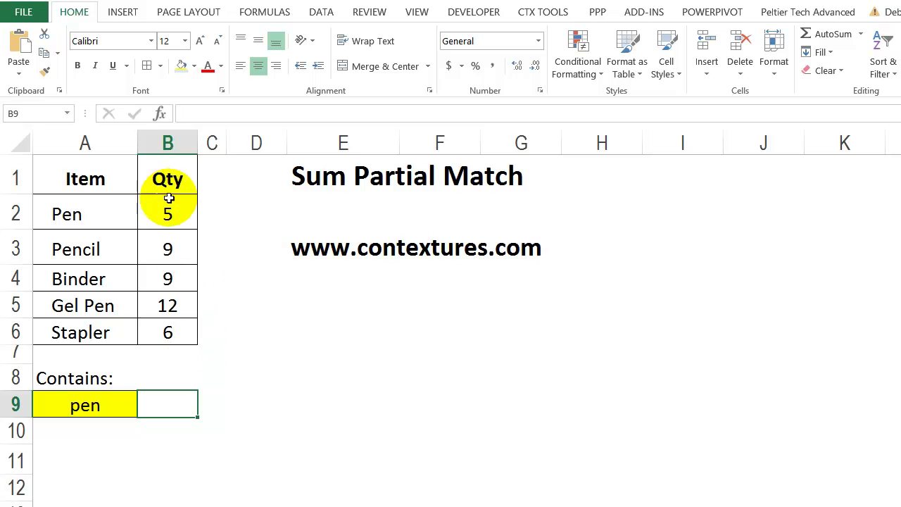
Enter =SUMIF(A2:A6,"*" & A9 & "*",B2:B6) in B9 to total quantities of items containing 'pen'.
left_click(163, 402)
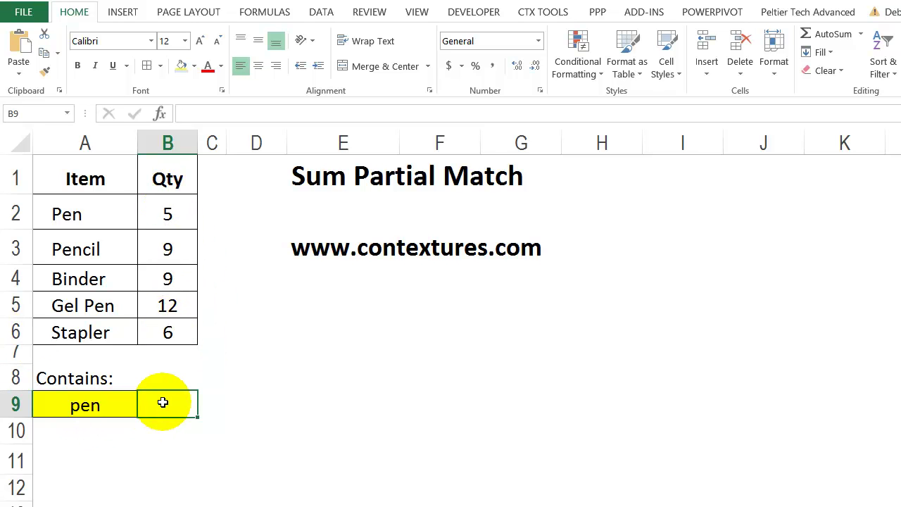
type("=")
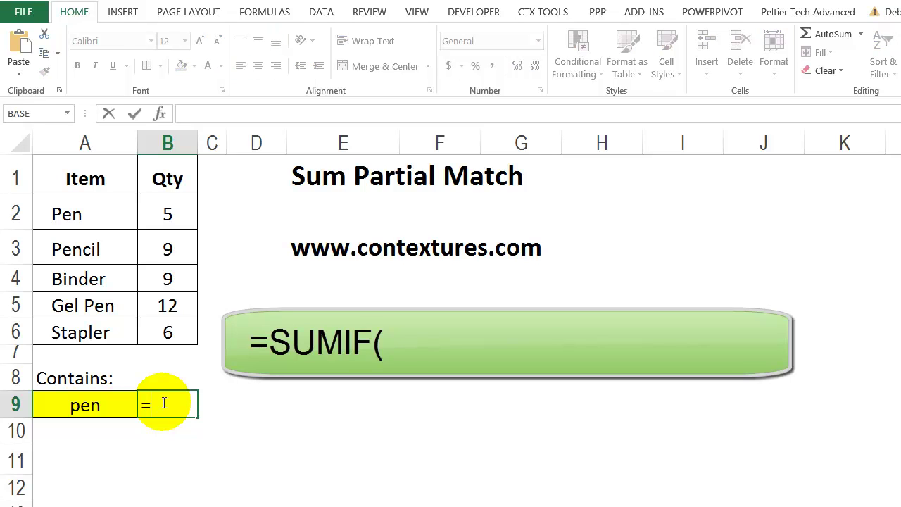
type("sumif(")
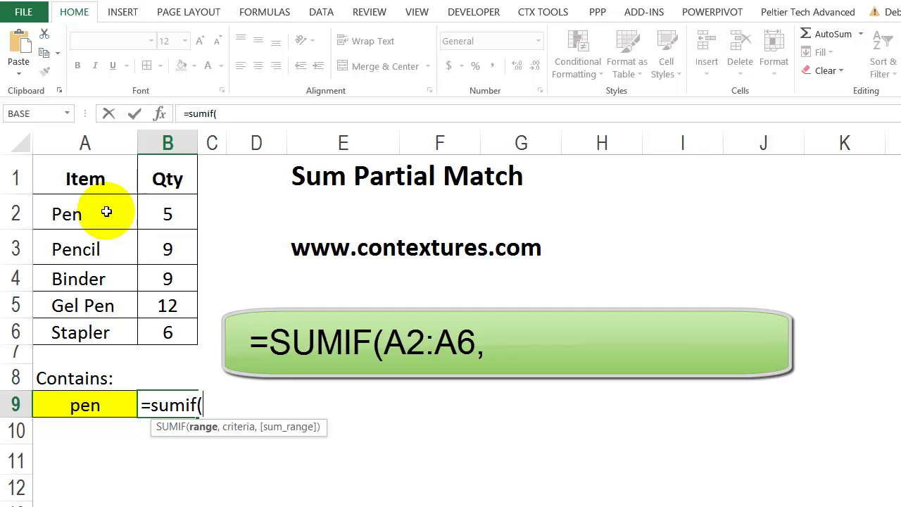
left_click_drag(100, 208, 101, 328)
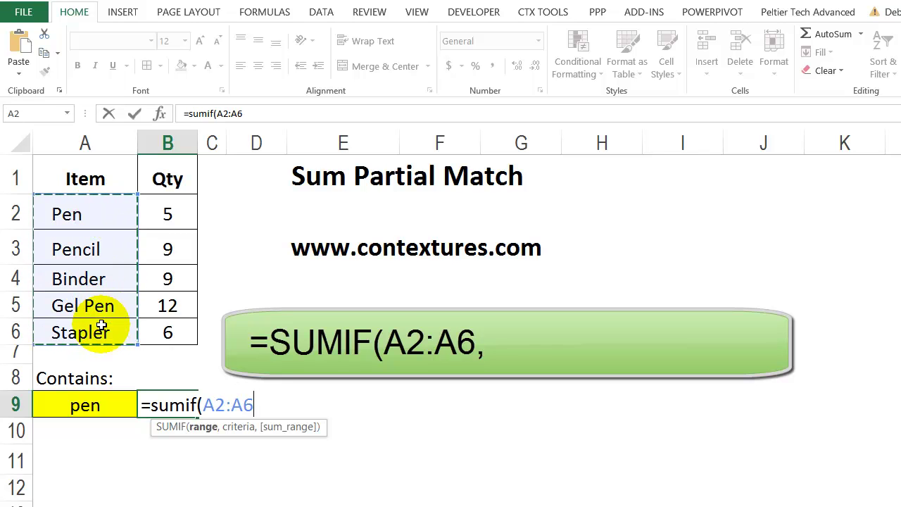
type(",")
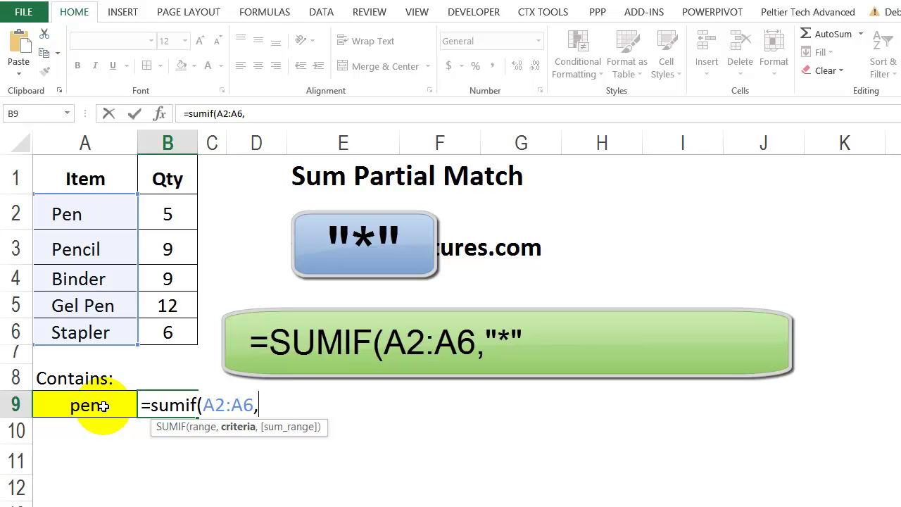
type("\"*\"")
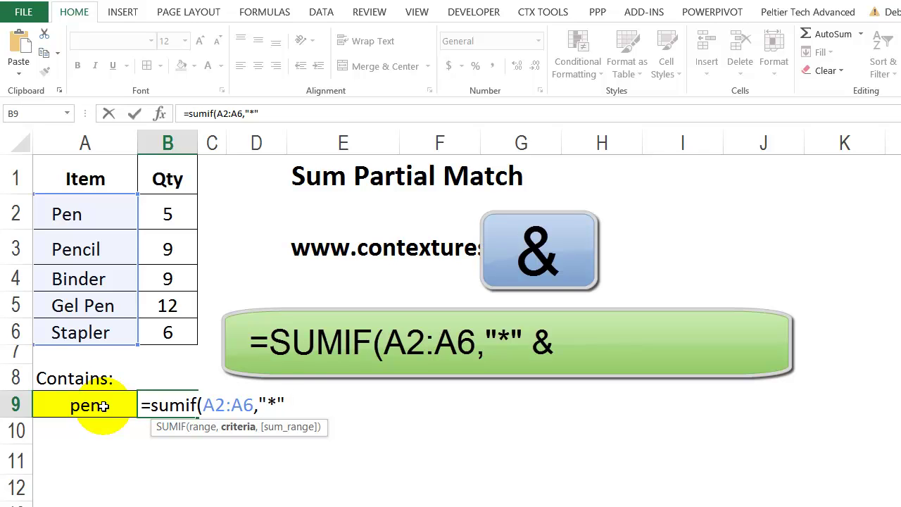
type(" &")
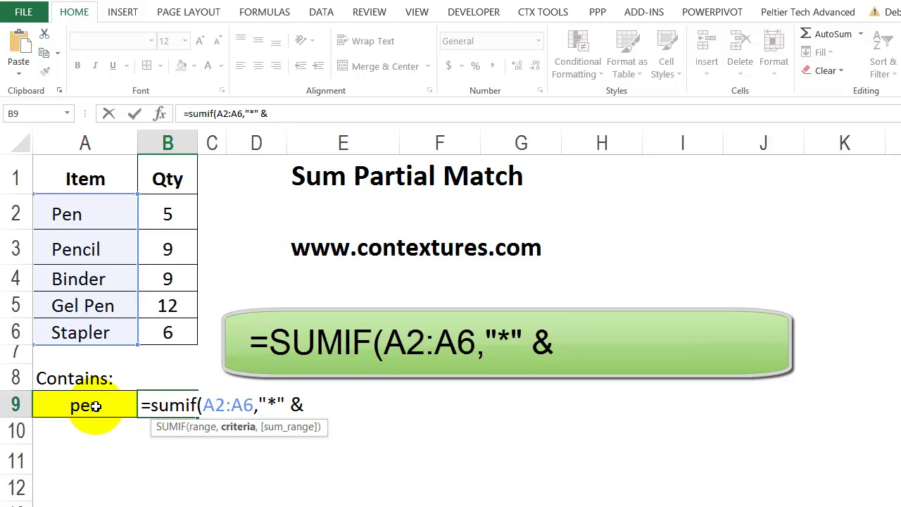
left_click(94, 406)
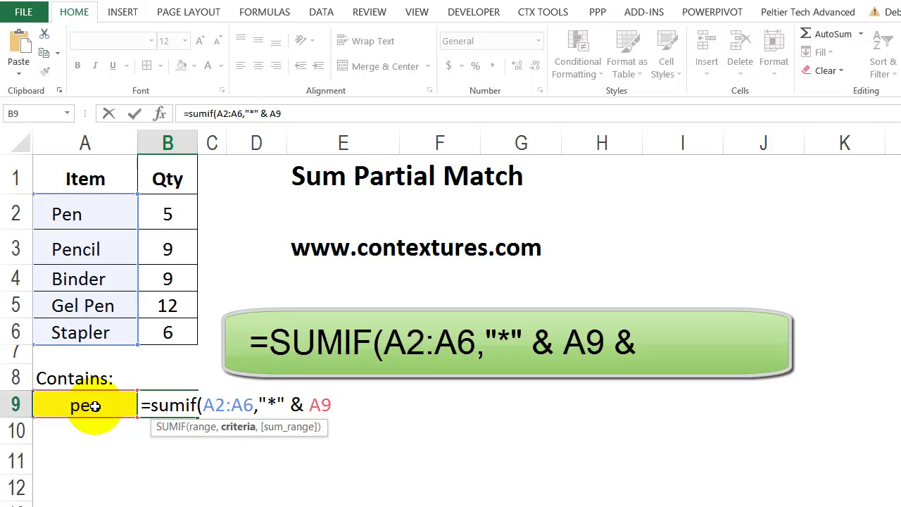
type("& \"*")
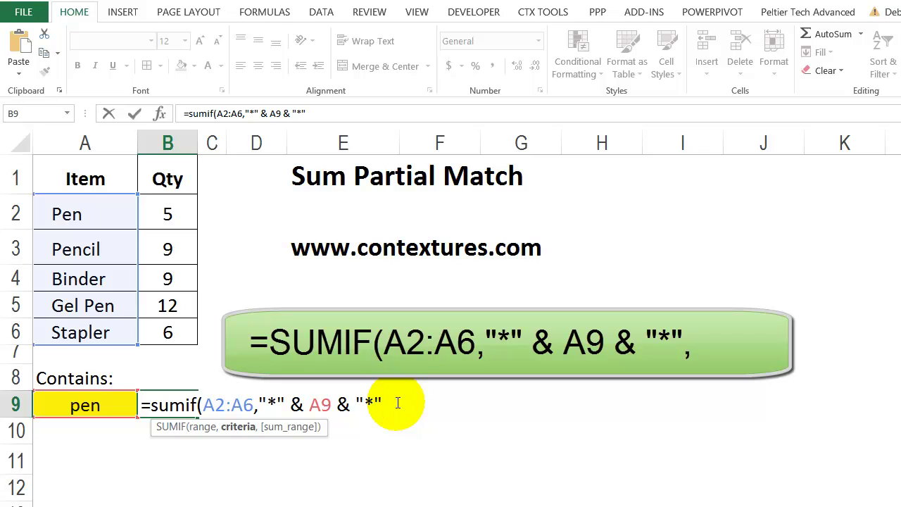
type(",")
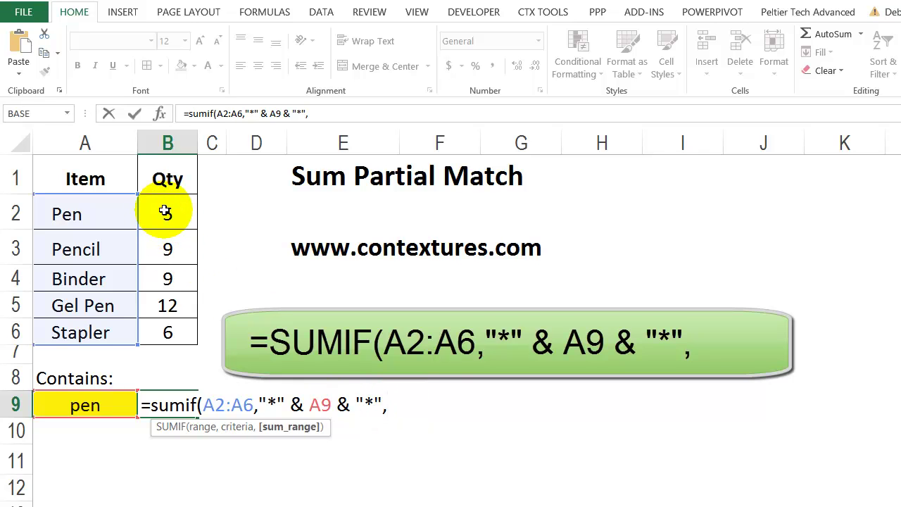
left_click_drag(164, 211, 168, 333)
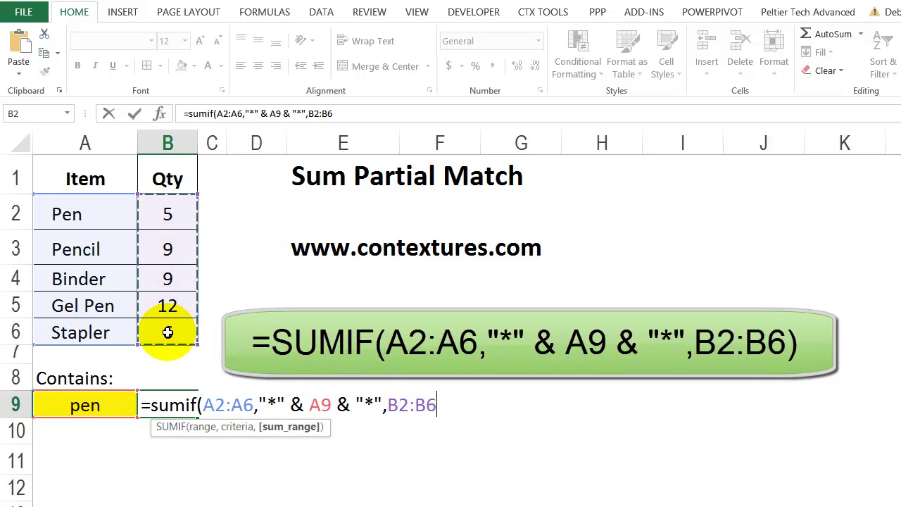
type(")")
key("Return")
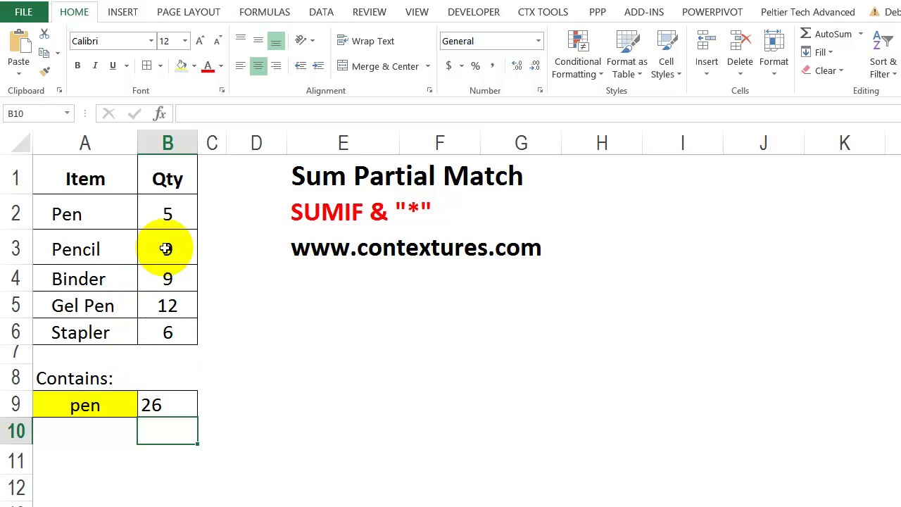
Select the Pen, Pencil and Gel Pen quantities to confirm the status bar sum is 26.
left_click(163, 214)
left_click_drag(163, 215, 169, 245)
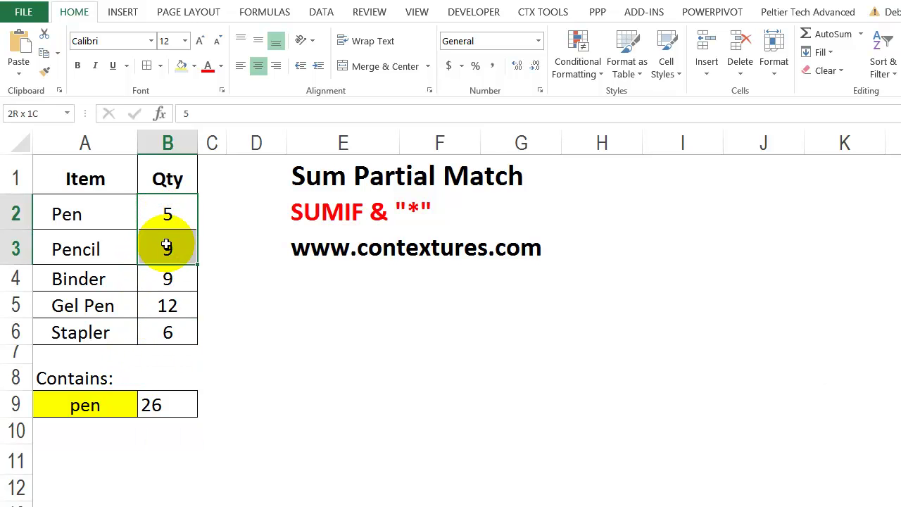
left_click(167, 305, "ctrl")
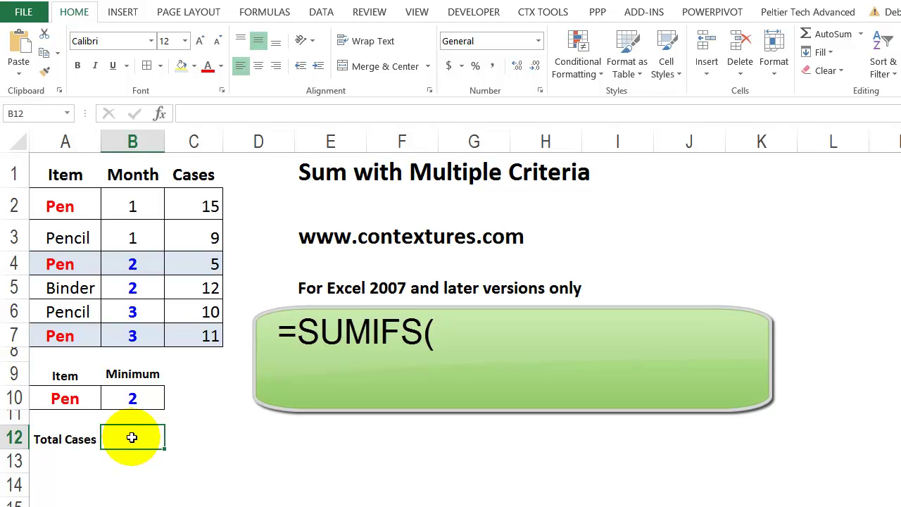
Enter =SUMIFS(C2:C7,A2:A7,A10,B2:B7,">=" & B10) in B12, giving 16 Pen cases.
type("=sumifs(")
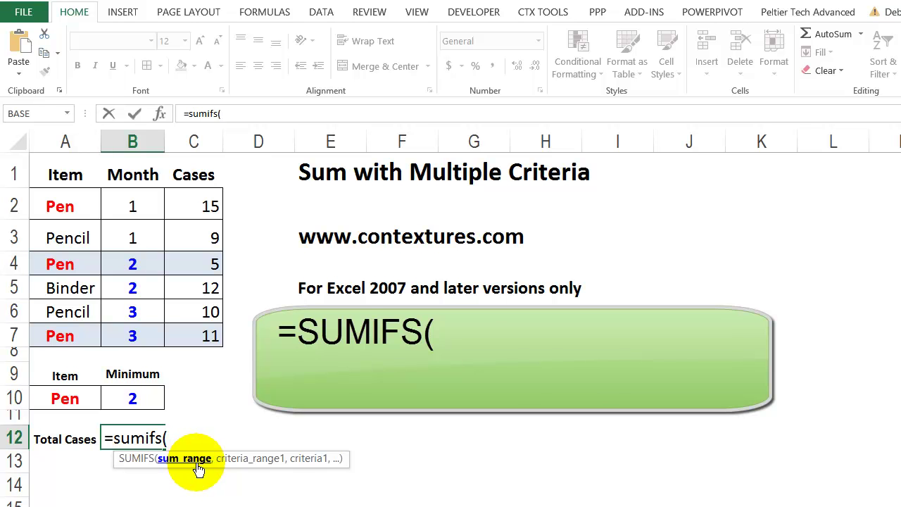
left_click_drag(199, 199, 193, 335)
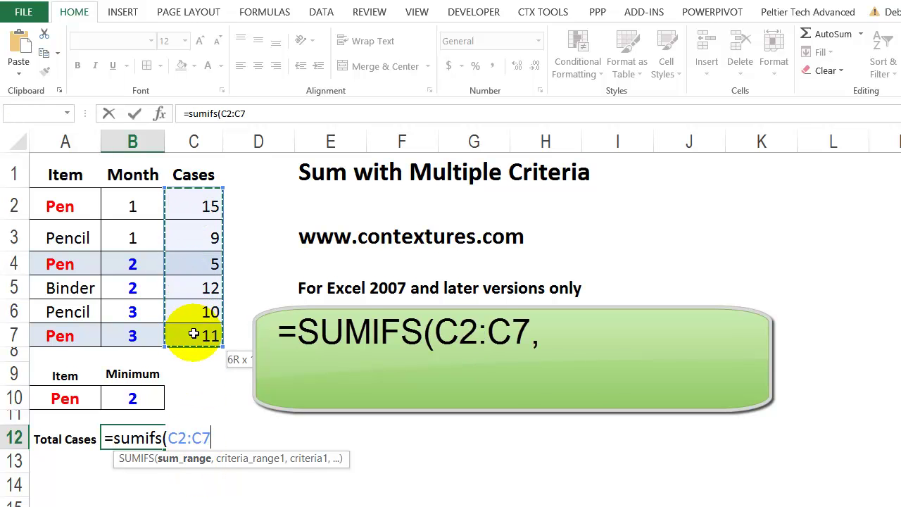
type(",")
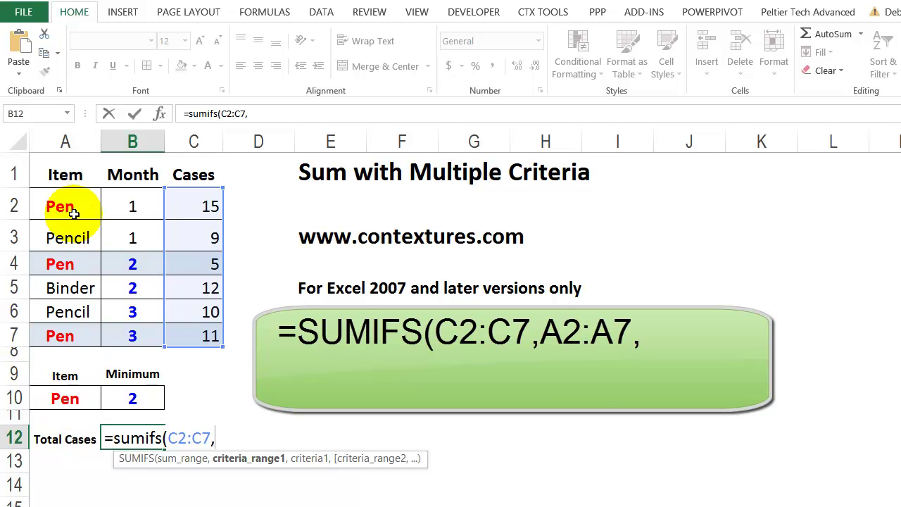
left_click_drag(76, 197, 80, 338)
type(",")
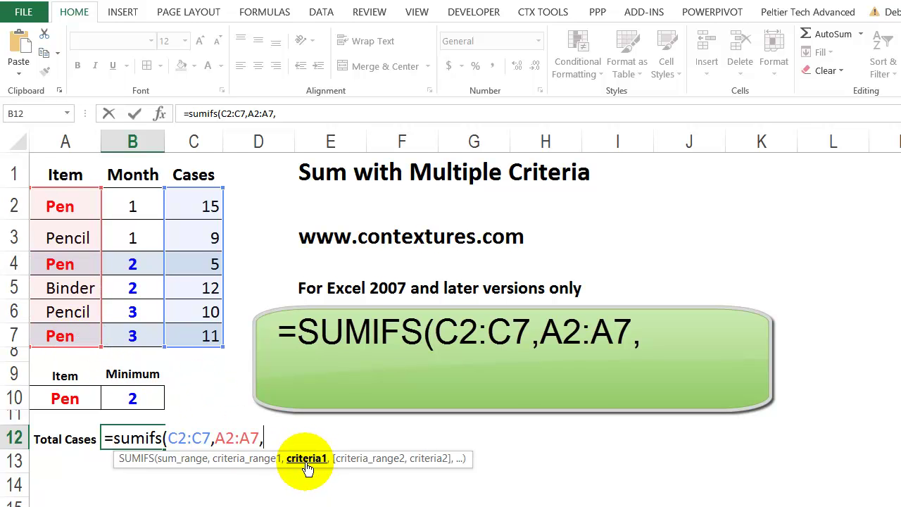
left_click(52, 403)
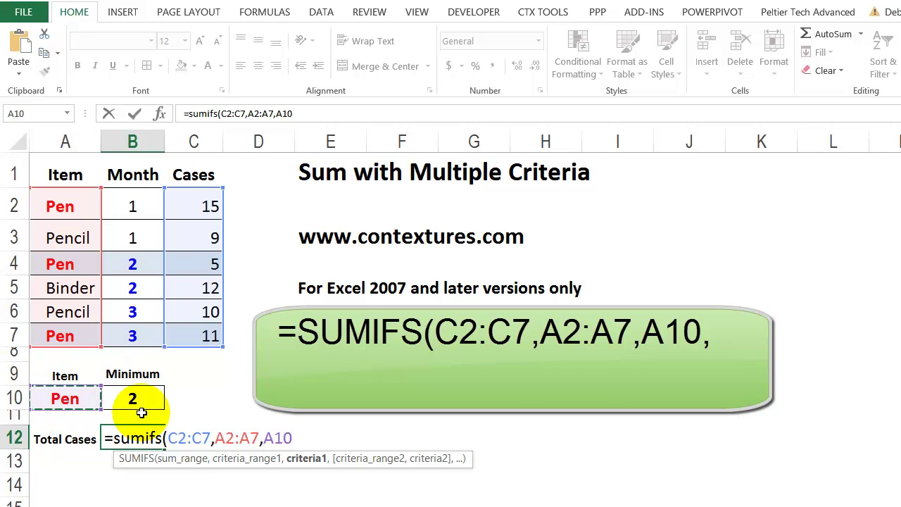
type(",")
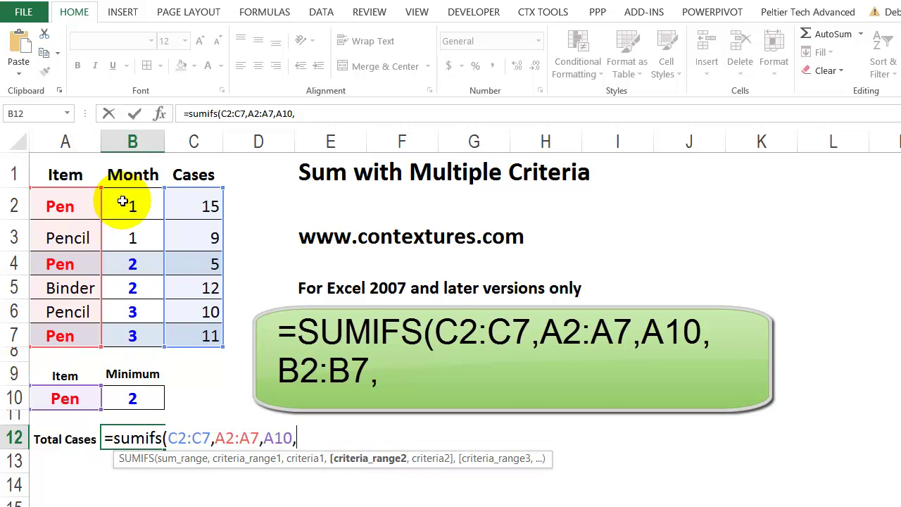
left_click_drag(127, 204, 129, 336)
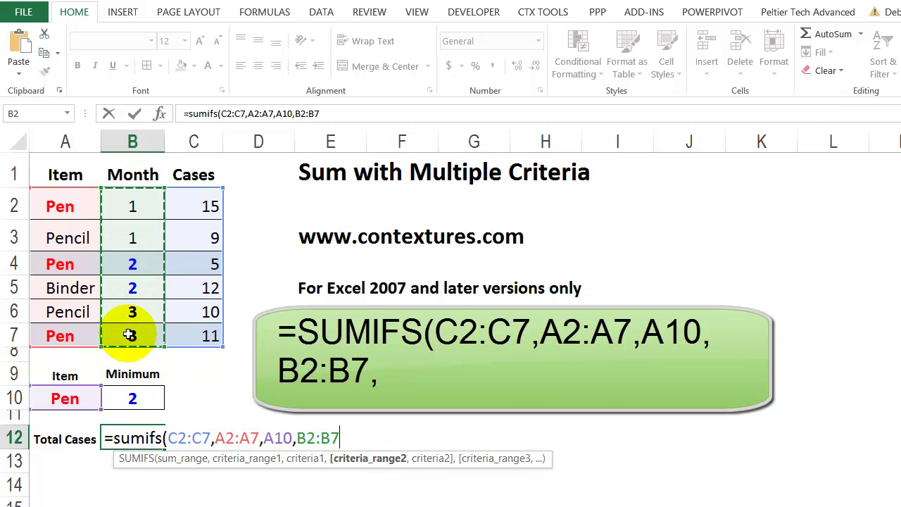
type(",")
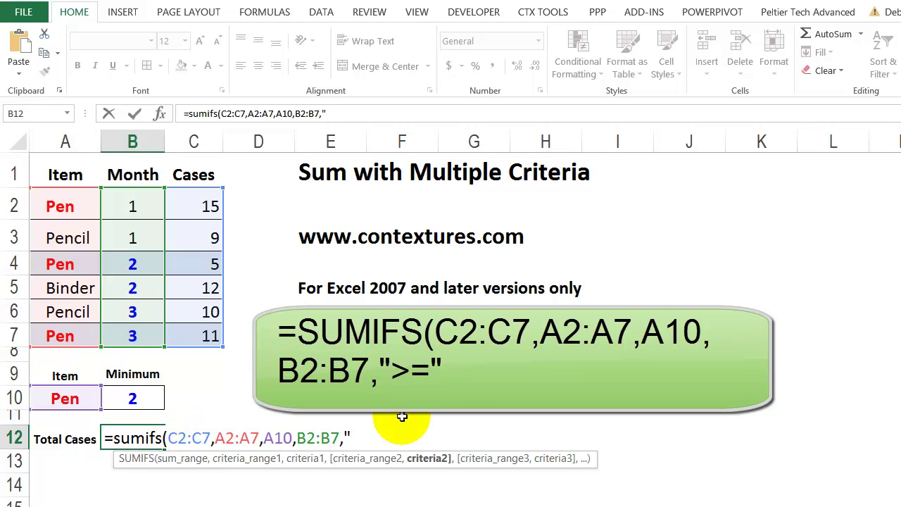
type(">=\" &")
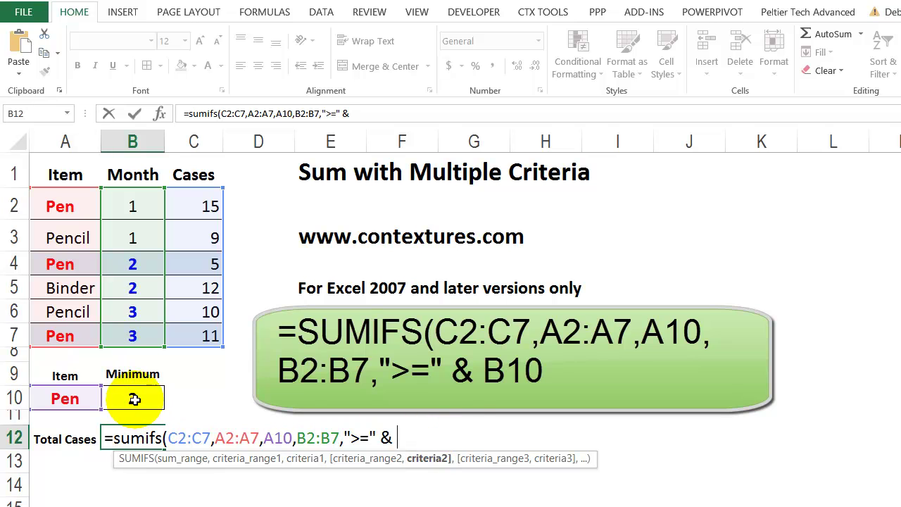
left_click(133, 400)
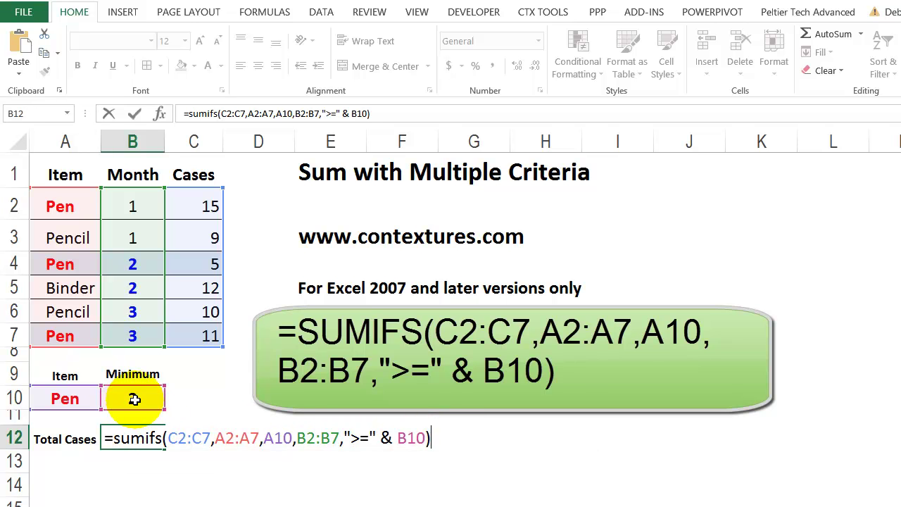
key("Return")
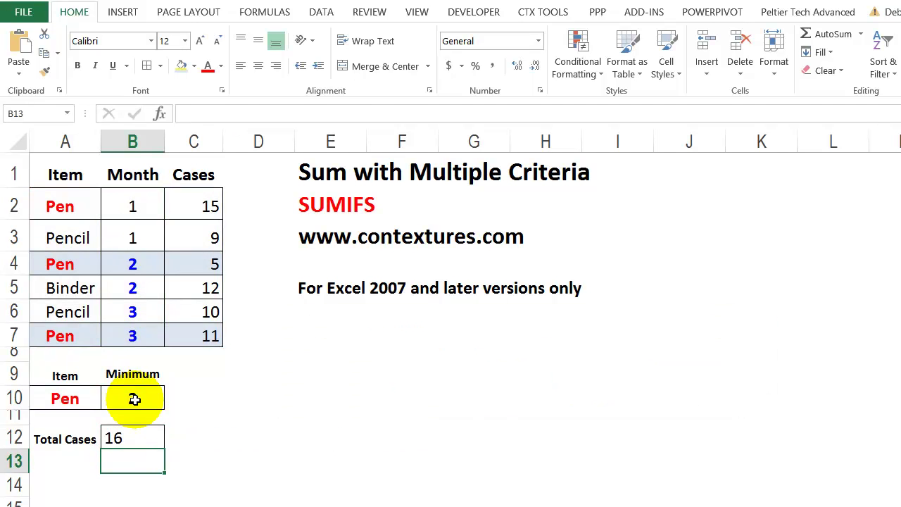
Review the SUMIFS formula in B12, then select the empty Filtered Total cell F6 on the Filtered List sheet.
left_click(123, 438)
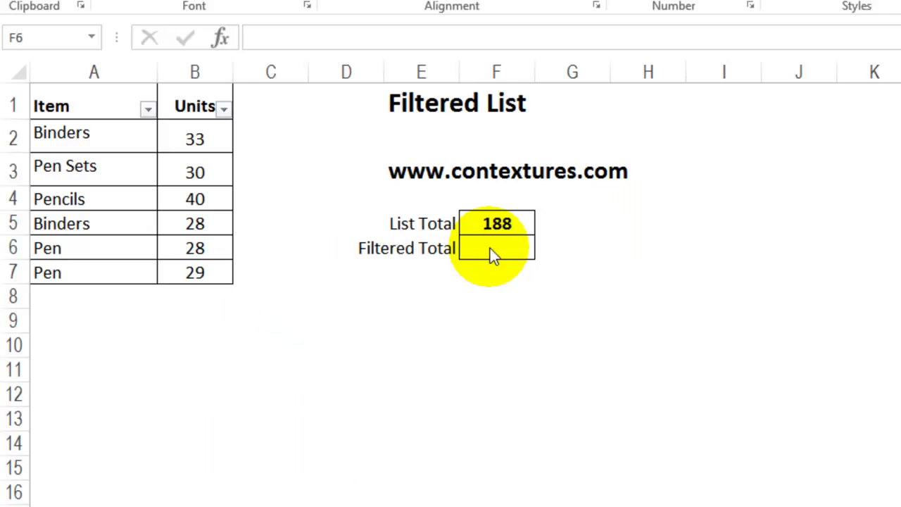
left_click(490, 249)
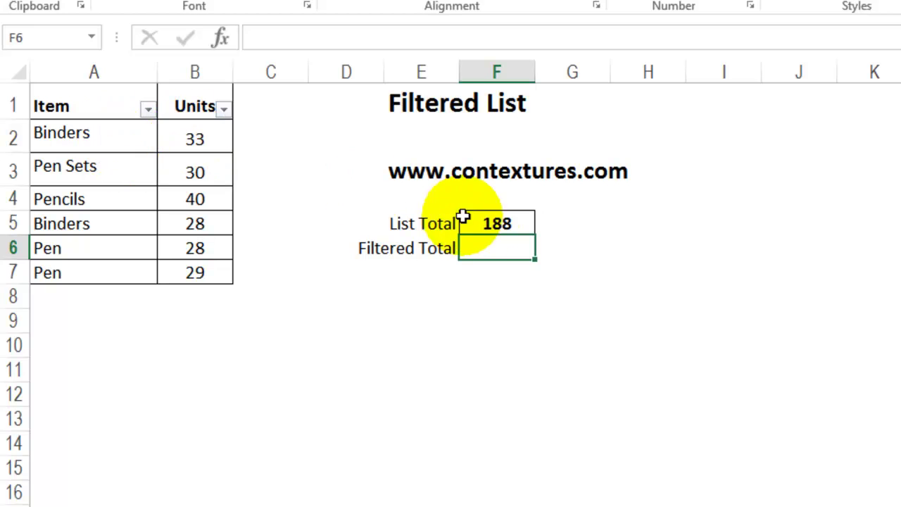
Check List Total's =SUM(B2:B7) in F5, then start =subtotal( in Filtered Total cell F6.
left_click(489, 223)
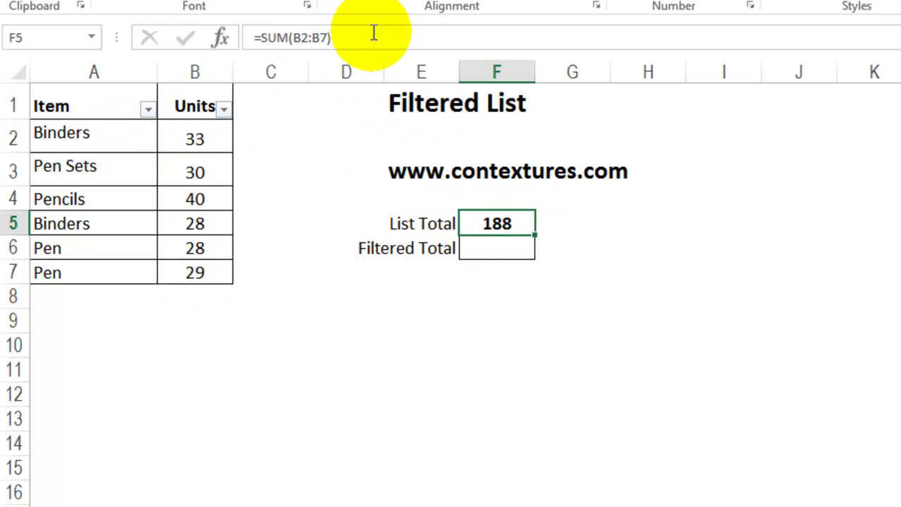
left_click(488, 247)
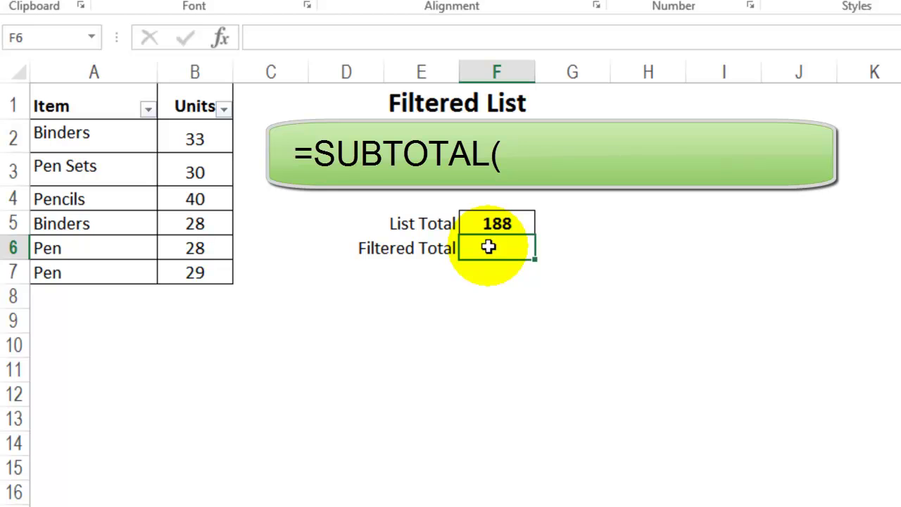
type("=subtotal")
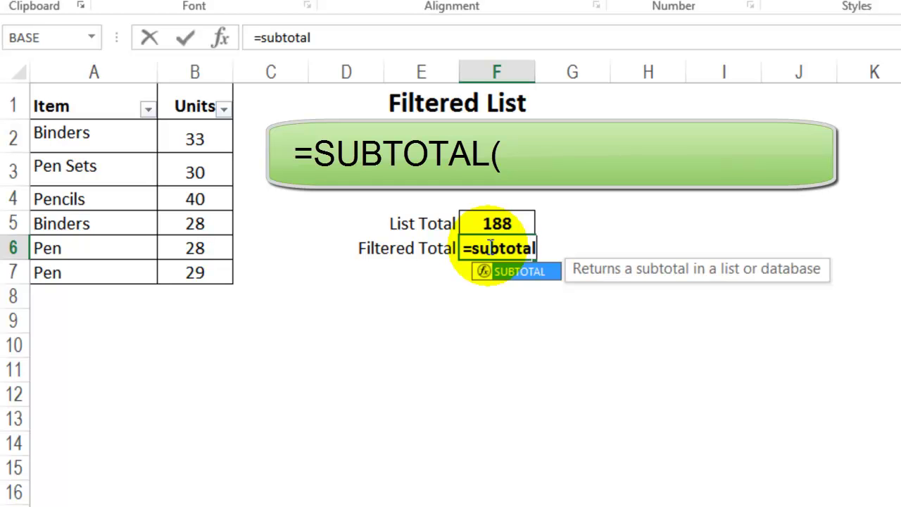
type("(")
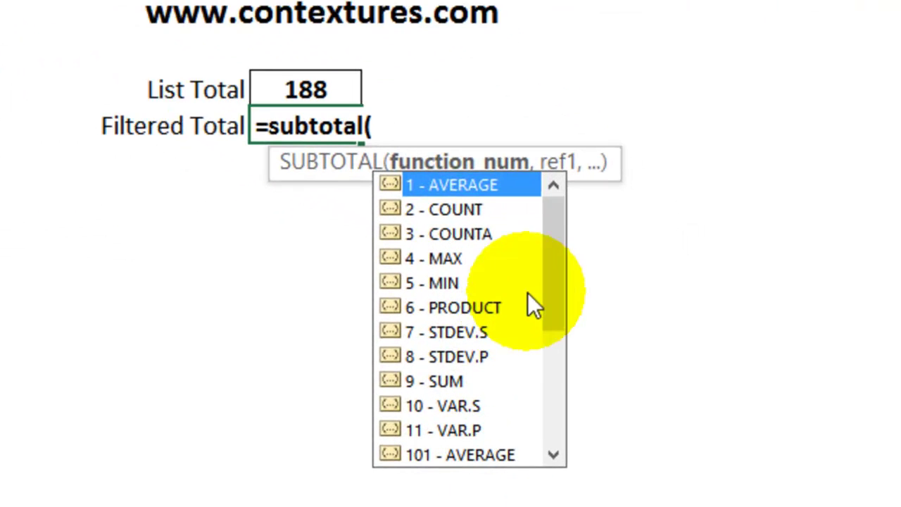
Pick 109 - SUM from the function_num list so the formula reads =subtotal(109.
left_click_drag(559, 246, 557, 312)
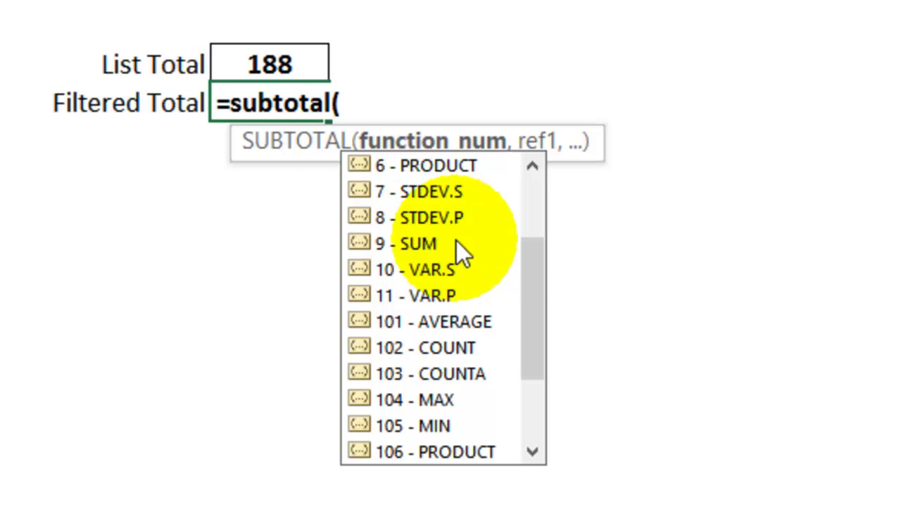
left_click_drag(536, 267, 555, 376)
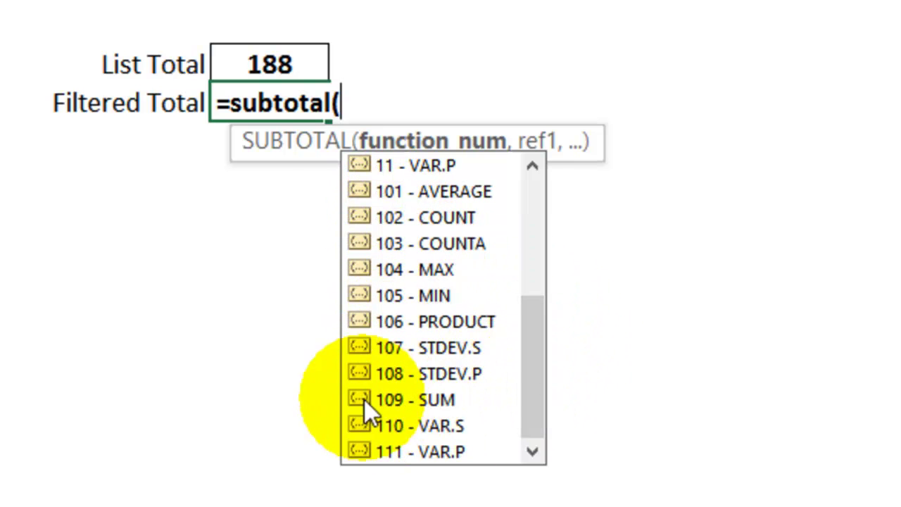
left_click(452, 400)
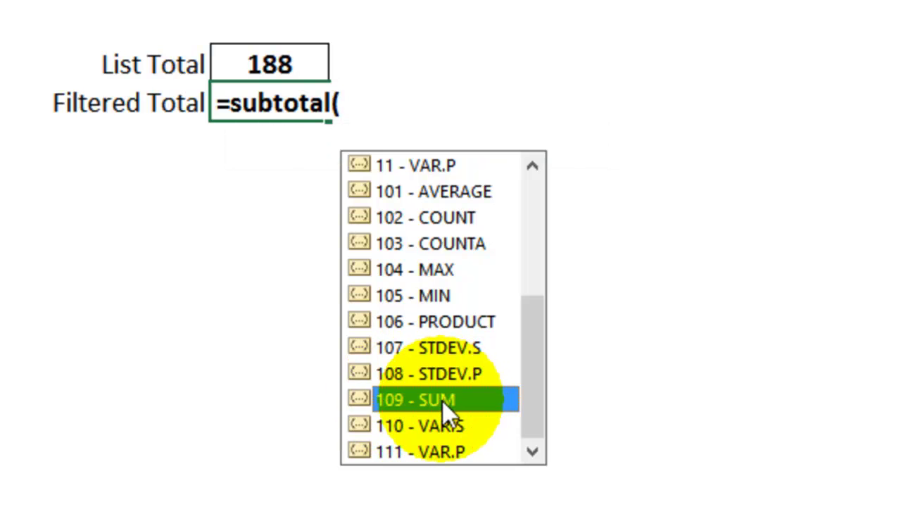
double_click(427, 400)
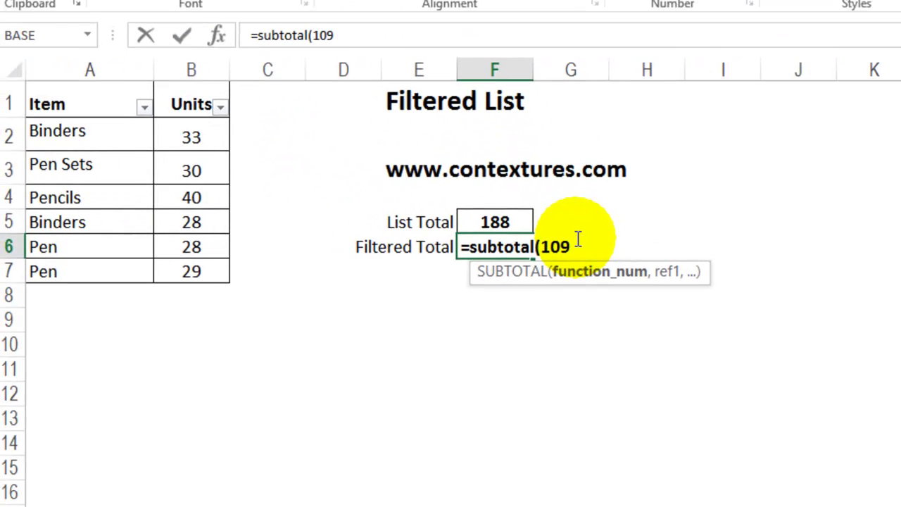
Complete the formula as =SUBTOTAL(109,B2:B7), which returns 188.
type(",")
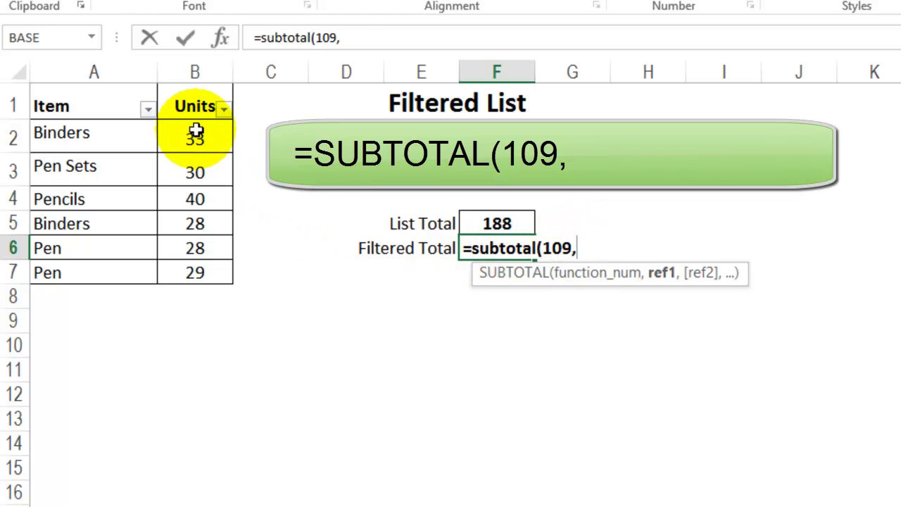
left_click_drag(195, 139, 185, 272)
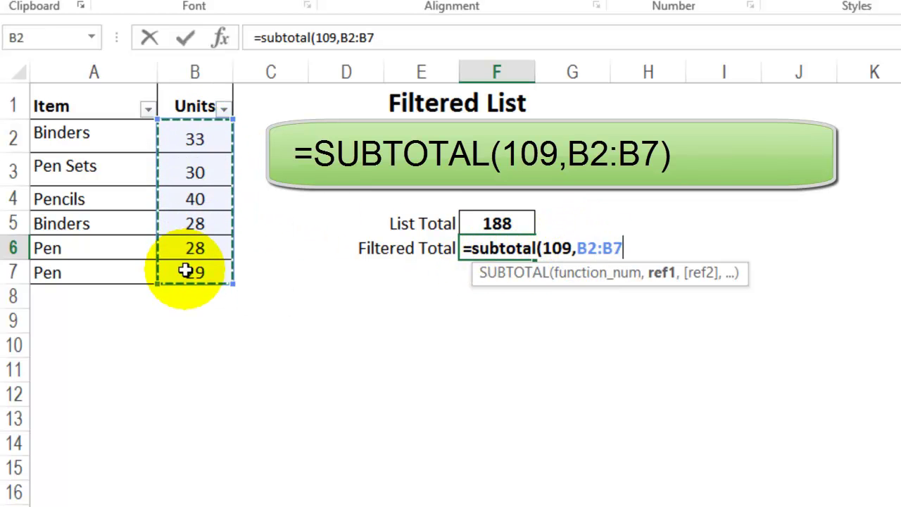
type(")")
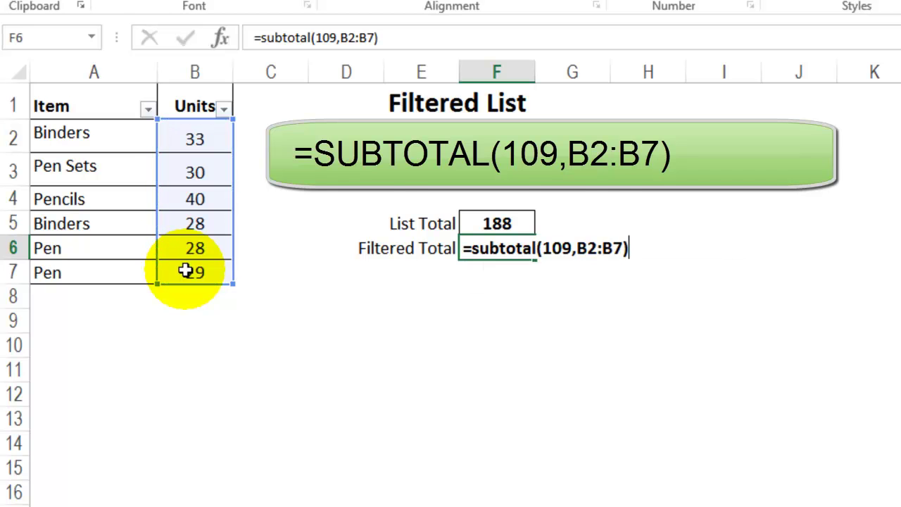
key("Return")
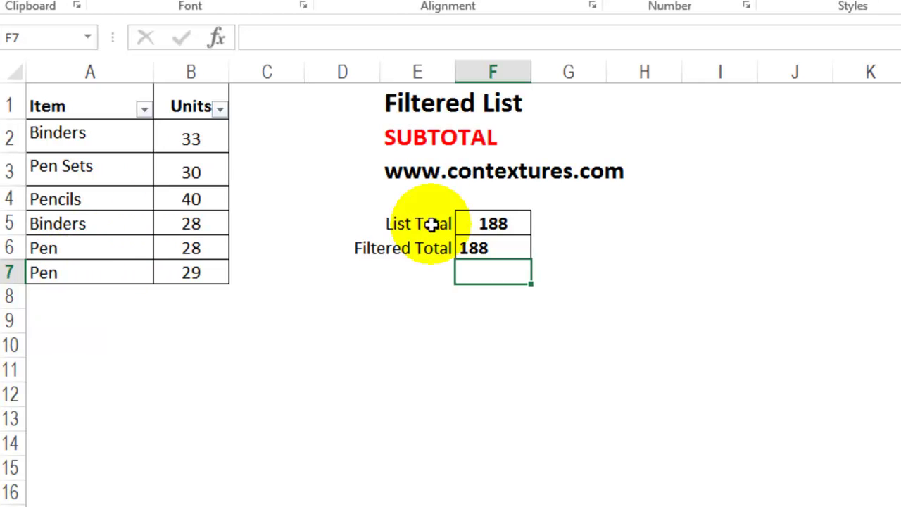
Move the E5:F6 totals block down to E8:F9 and open the Item column's filter choices.
left_click_drag(431, 223, 502, 317)
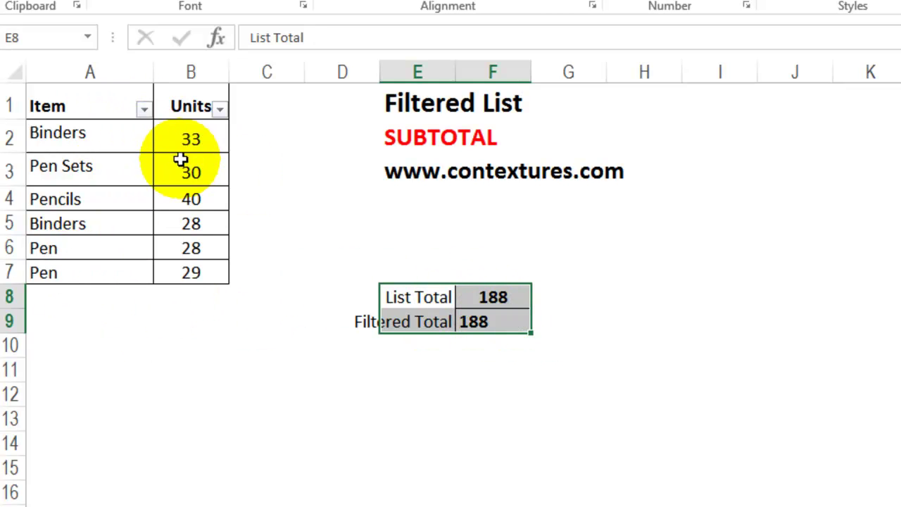
left_click(136, 139)
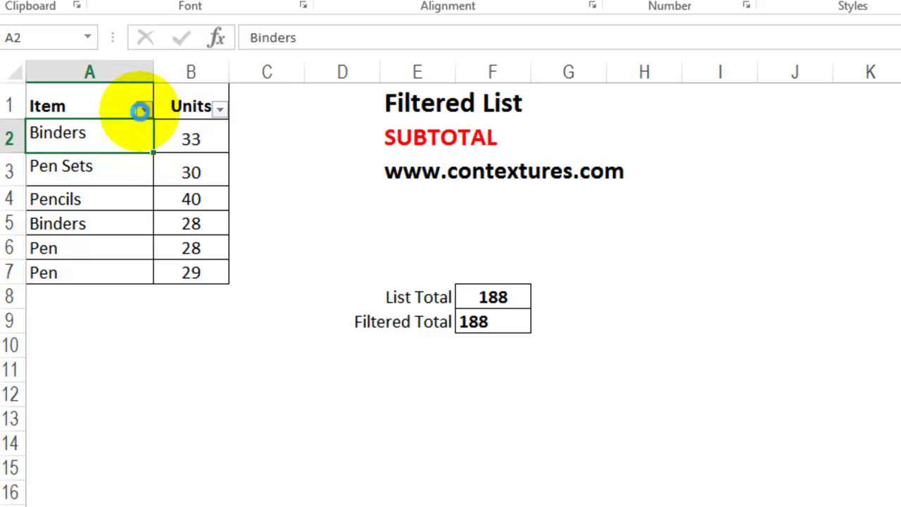
left_click(144, 109)
Filter out Binders so Filtered Total shows 127, then compare the F9 SUBTOTAL and F8 SUM formulas.
left_click(42, 314)
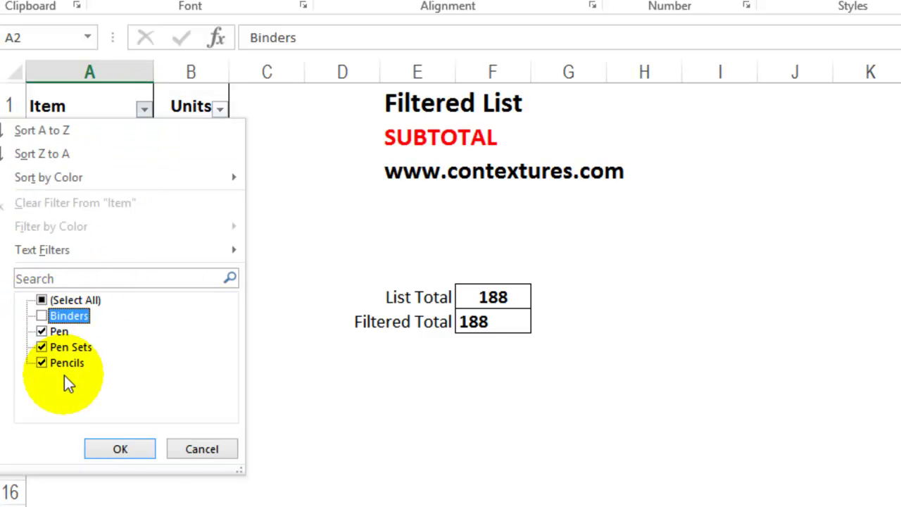
left_click(131, 450)
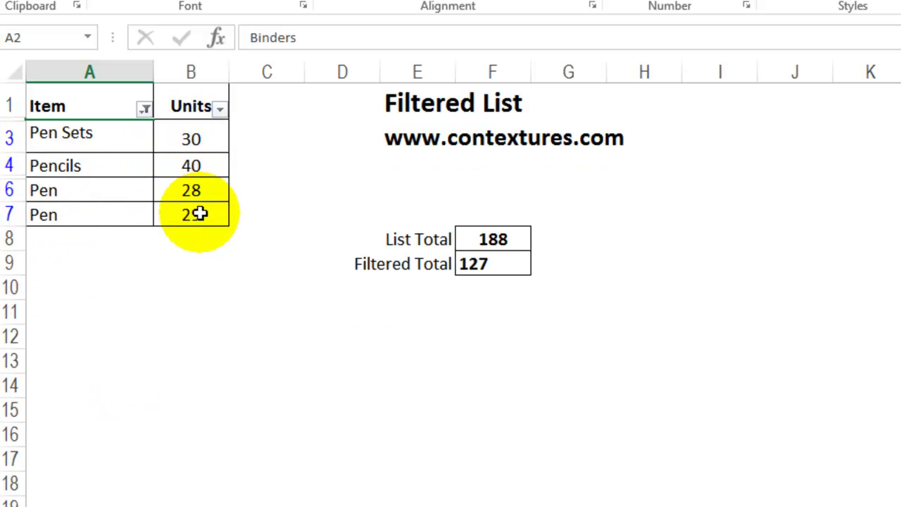
left_click(503, 263)
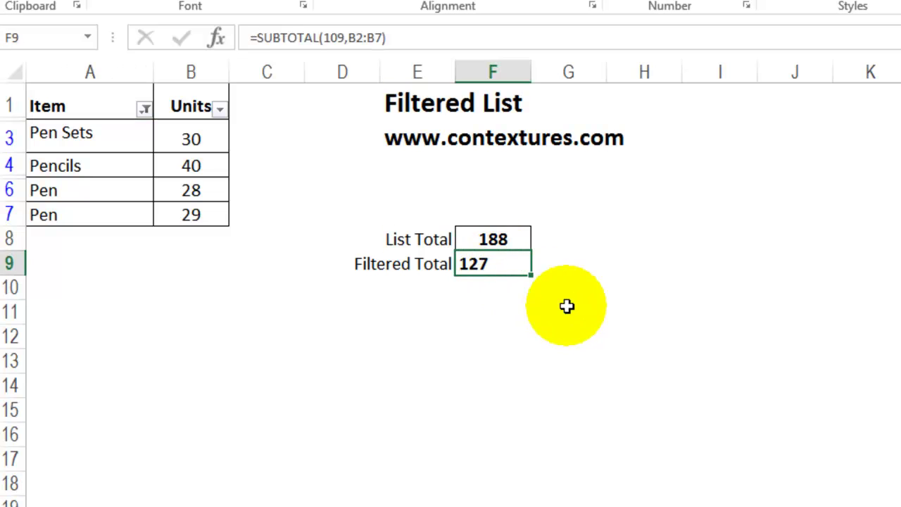
left_click(511, 238)
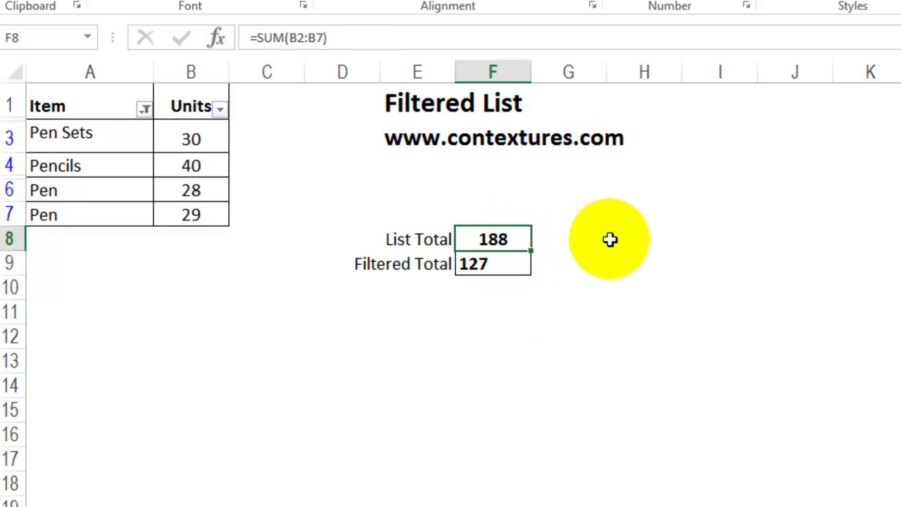